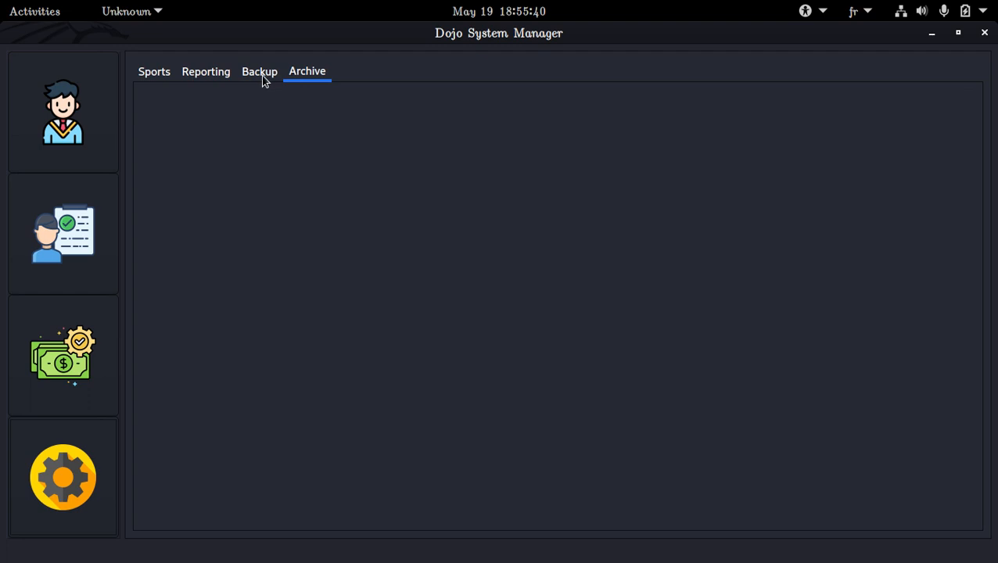
# Step: Check the Backup page, close the running Dojo System Manager, and open data/main.ui in Qt Designer from the terminal
pyautogui.click(260, 70)
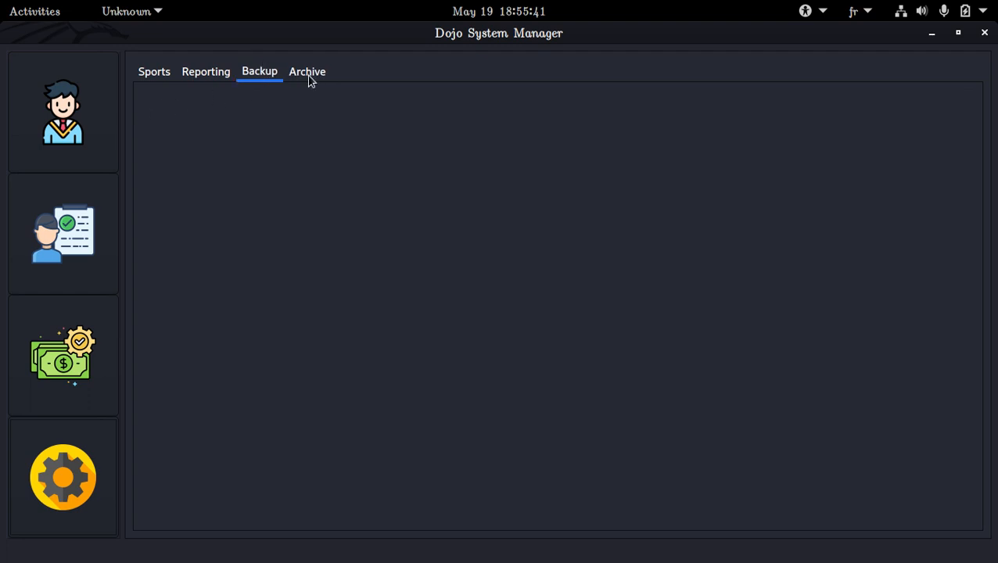
pyautogui.click(984, 32)
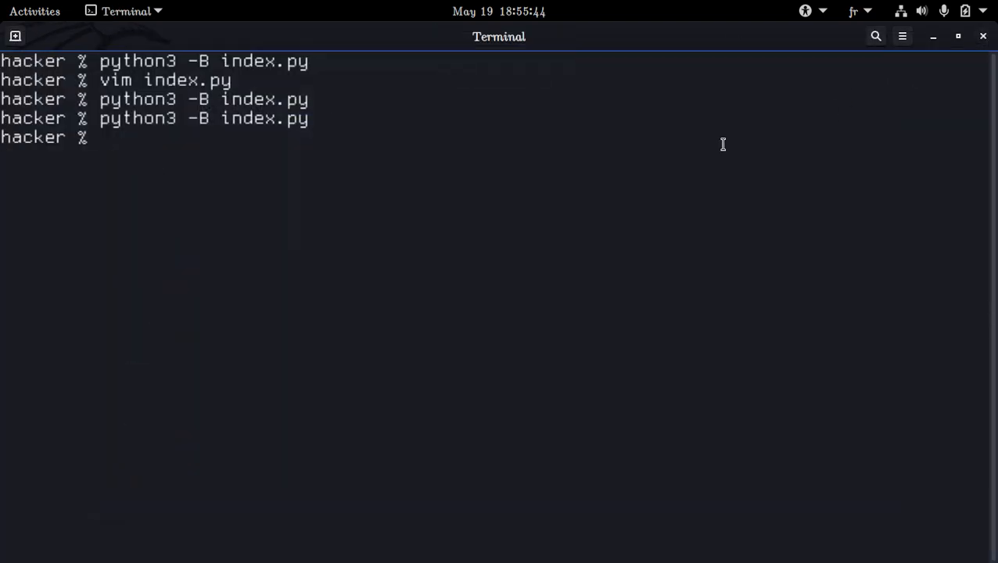
pyautogui.write('des')
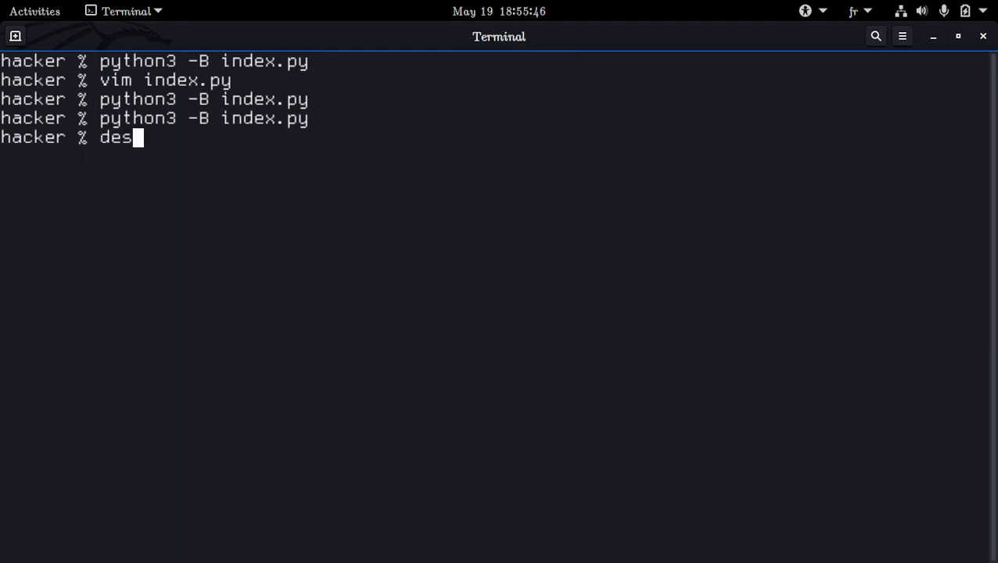
pyautogui.write('igner data/main.ui')
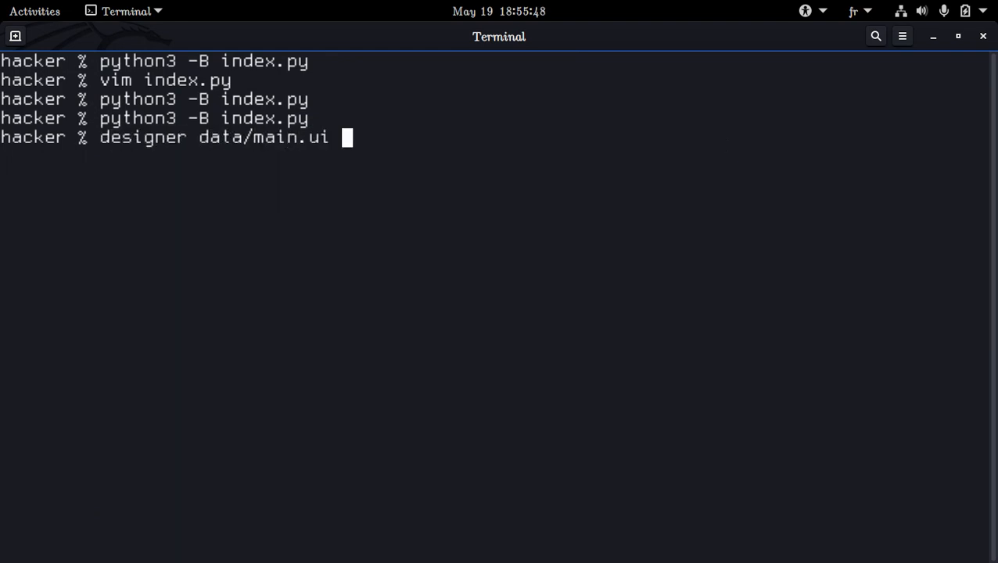
pyautogui.press('Return')
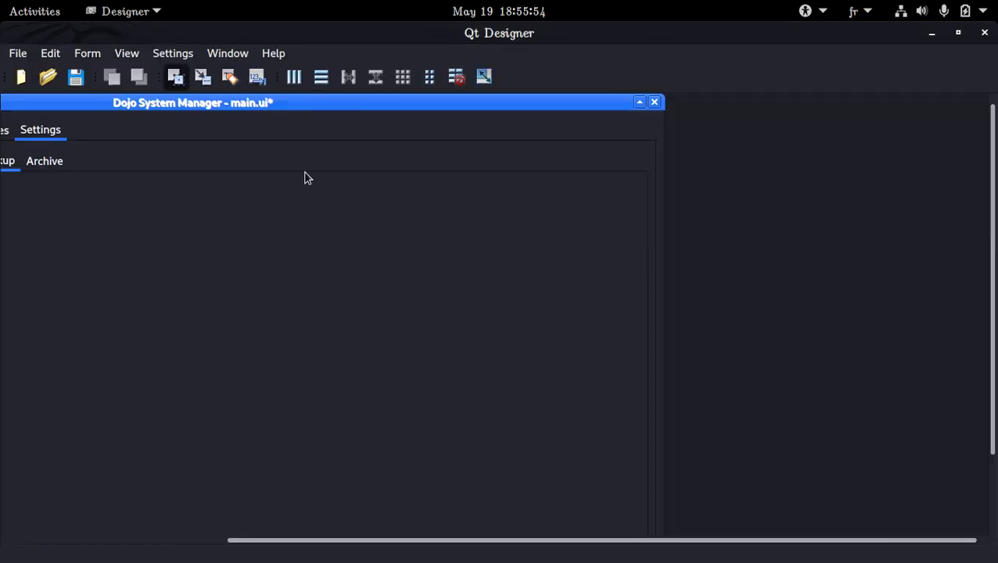
pyautogui.hotkey('alt', 'Tab')
pyautogui.hotkey('alt', 'Tab')
pyautogui.hotkey('alt', 'Tab')
pyautogui.hotkey('alt', 'Tab')
pyautogui.click(335, 32)
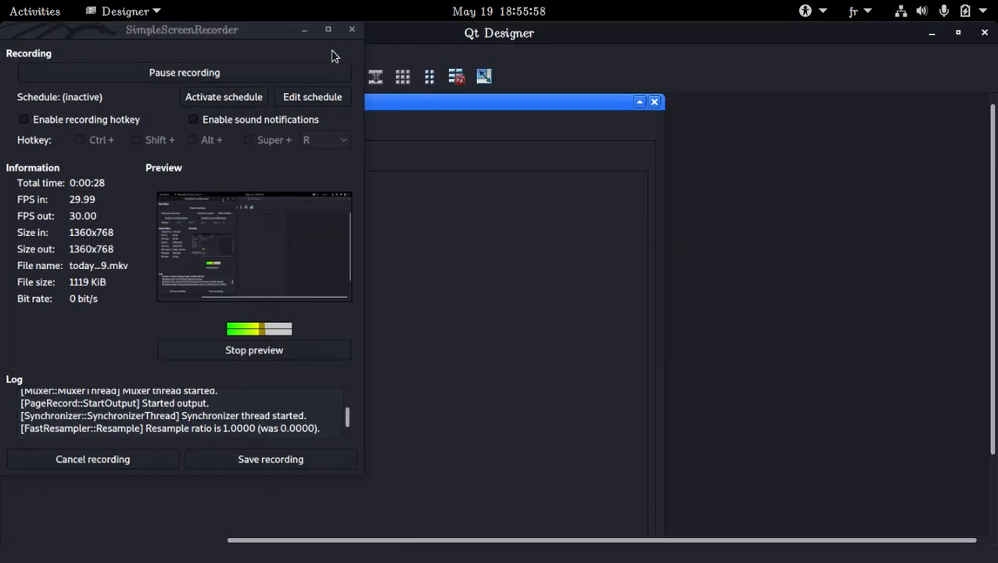
pyautogui.hotkey('alt', 'Tab')
pyautogui.hotkey('alt', 'Tab')
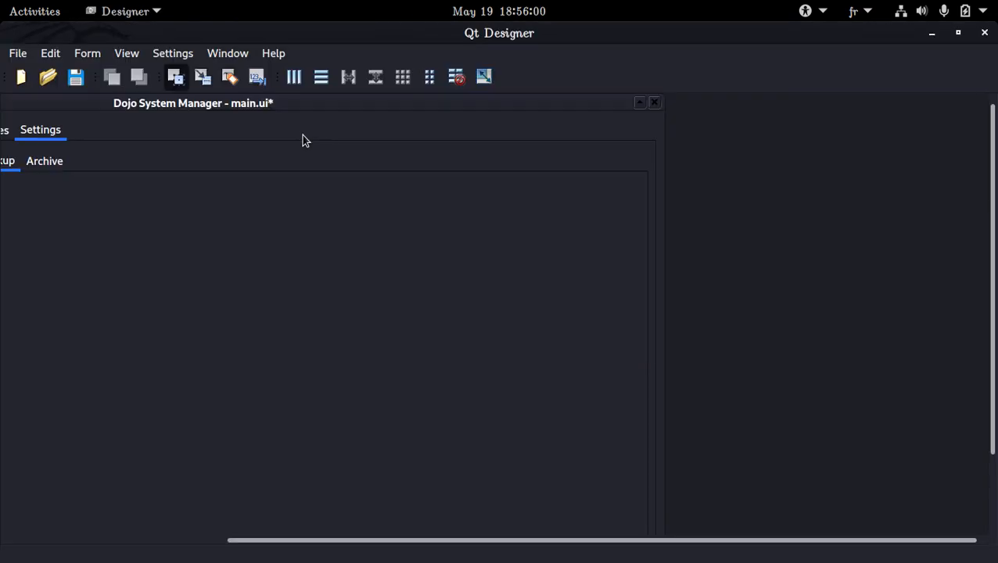
pyautogui.hotkey('alt', 'Tab')
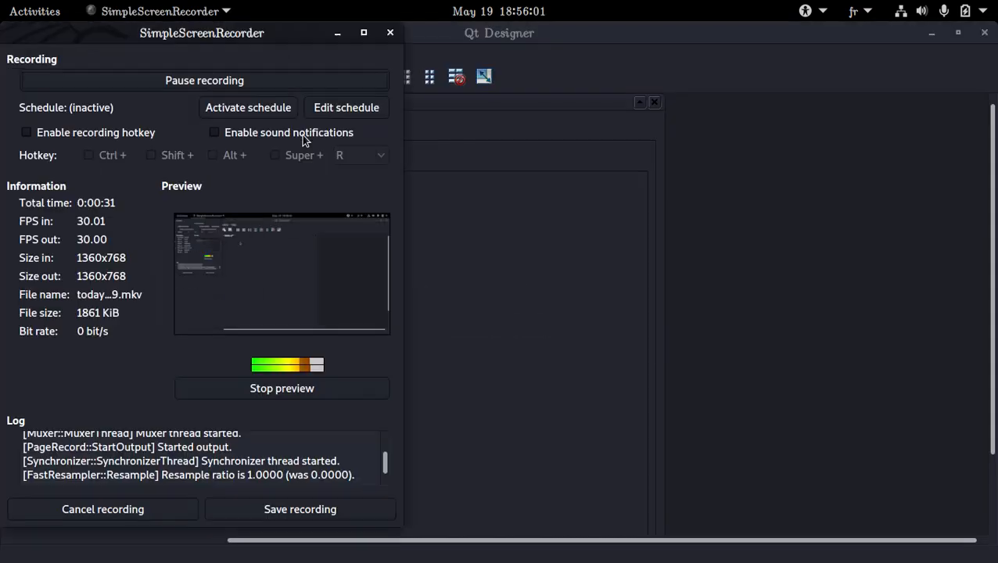
pyautogui.click(338, 33)
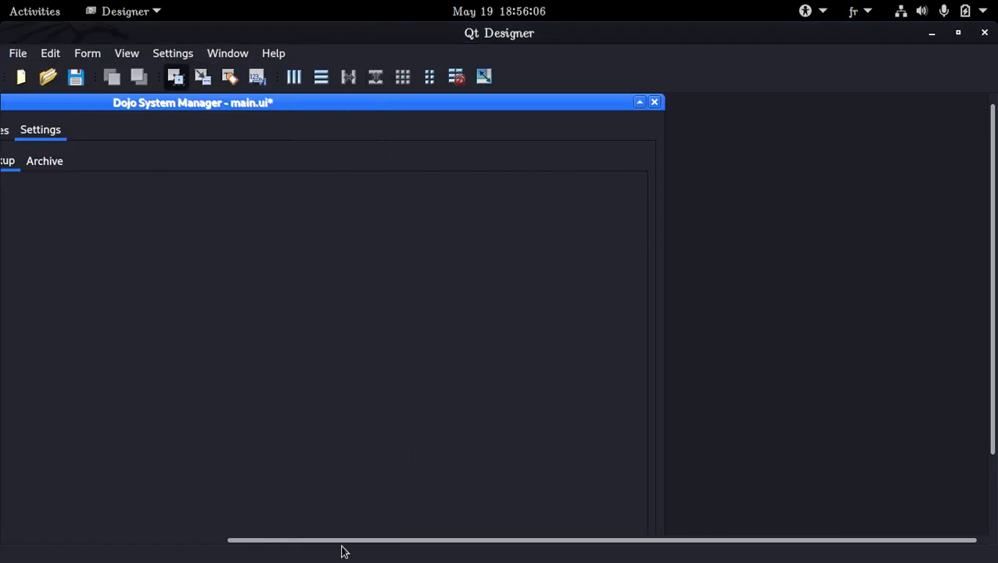
# Step: Reposition the main.ui form window so that its full width fits in the Qt Designer workspace
pyautogui.moveTo(342, 547); pyautogui.dragTo(165, 541)
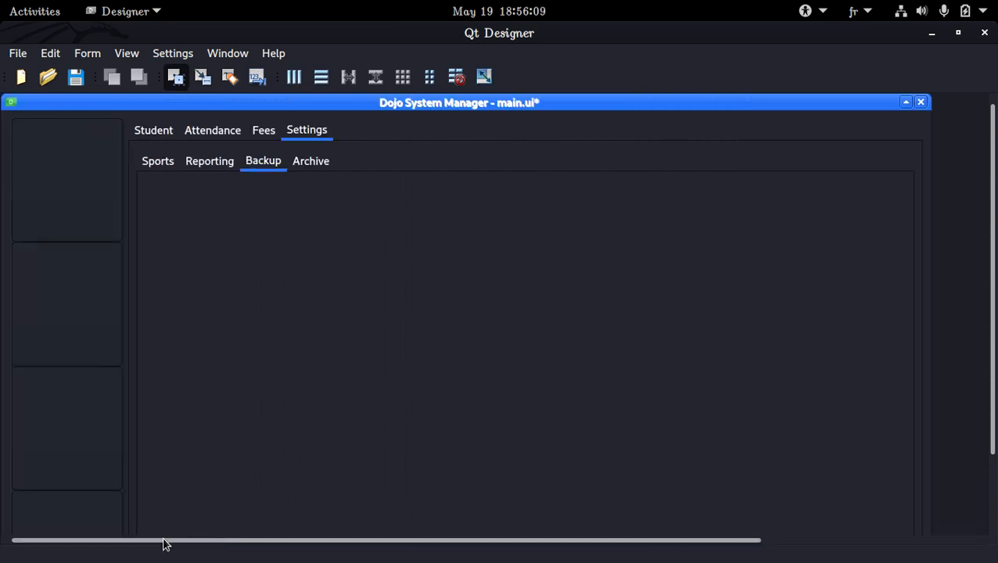
pyautogui.doubleClick(399, 107)
pyautogui.moveTo(443, 109); pyautogui.dragTo(405, 110)
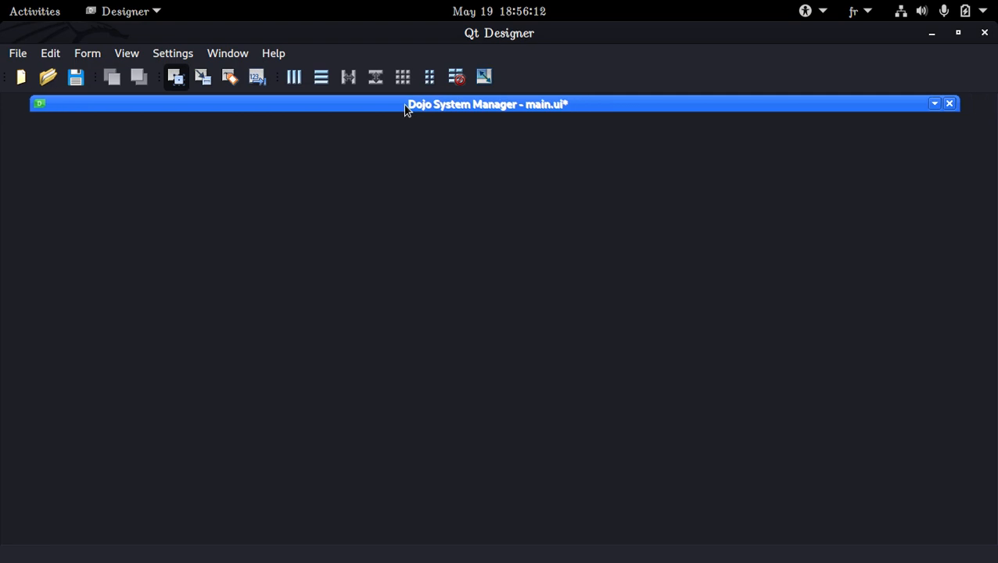
pyautogui.doubleClick(405, 109)
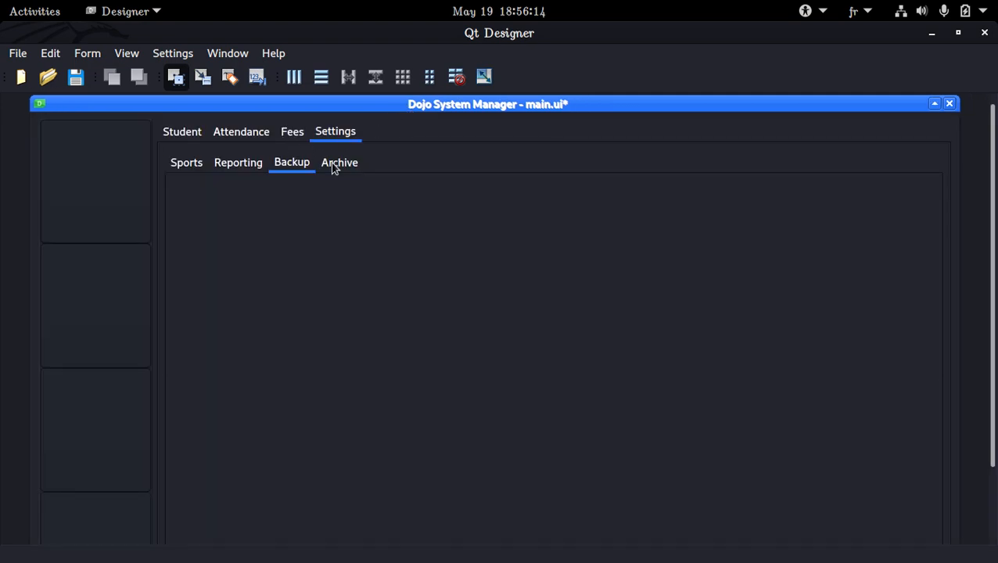
# Step: Copy the Single Student group box from the Reporting page and paste it into the Backup page
pyautogui.click(298, 169)
pyautogui.scroll(-1, 351, 205)
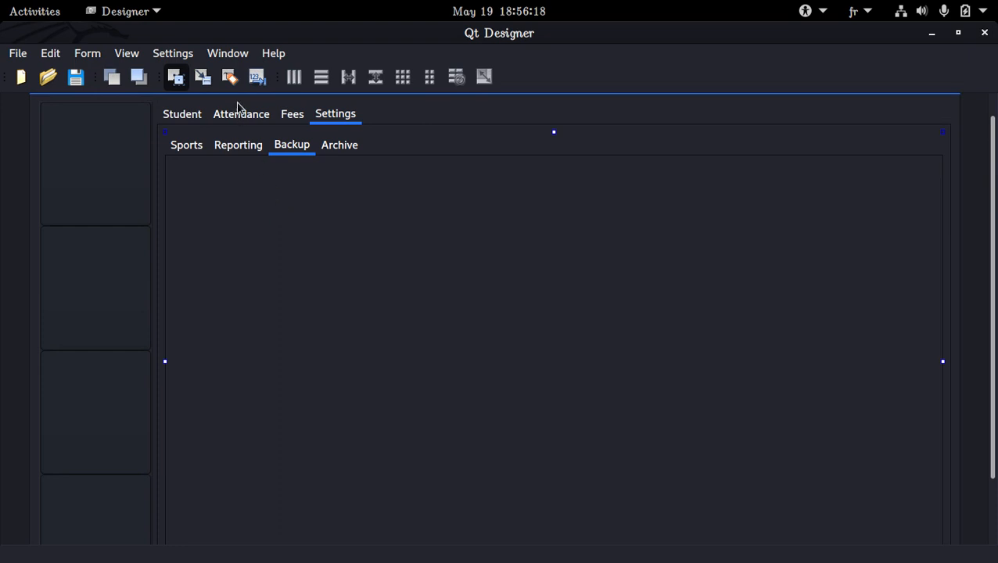
pyautogui.click(252, 148)
pyautogui.click(382, 239)
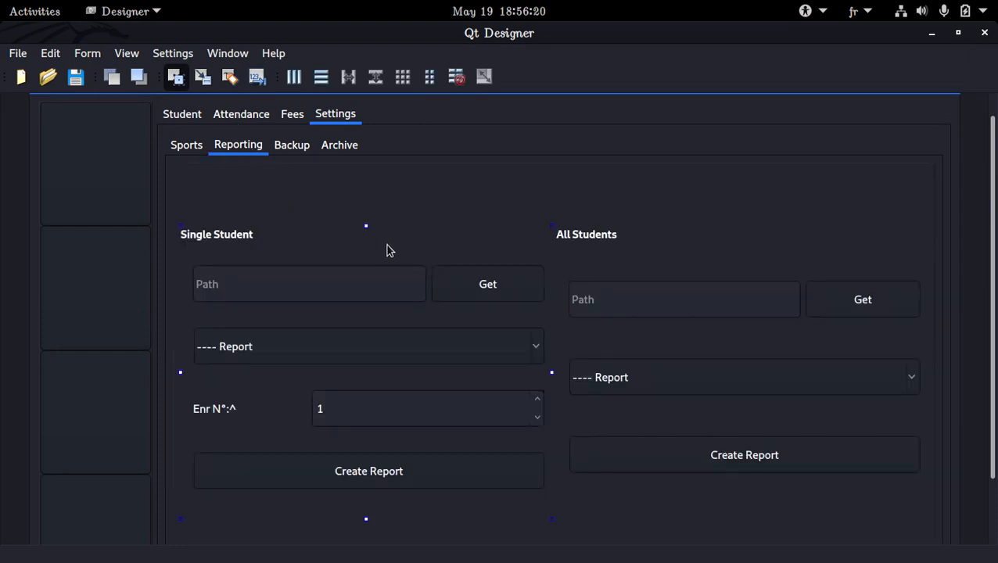
pyautogui.click(300, 143)
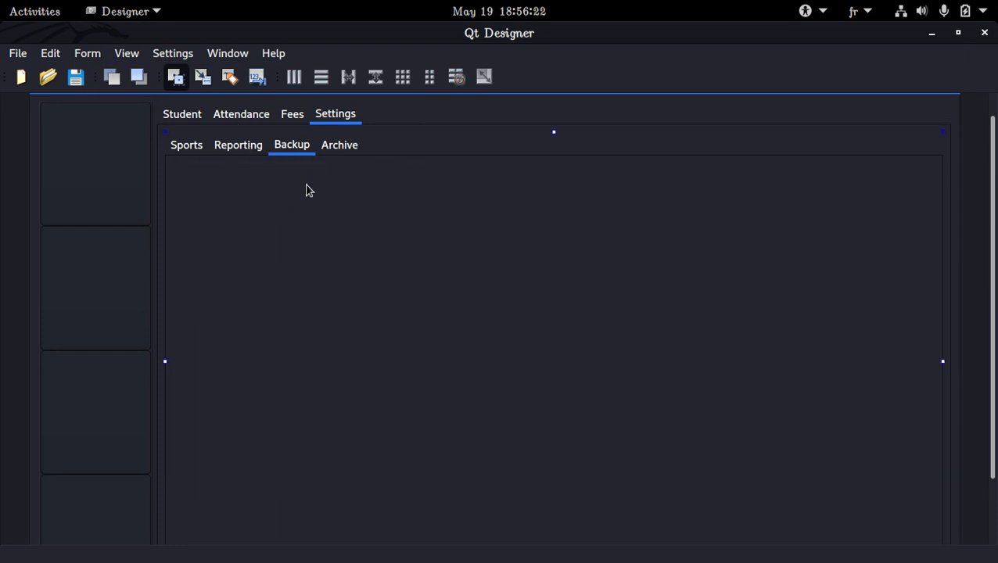
pyautogui.hotkey('ctrl', 'v')
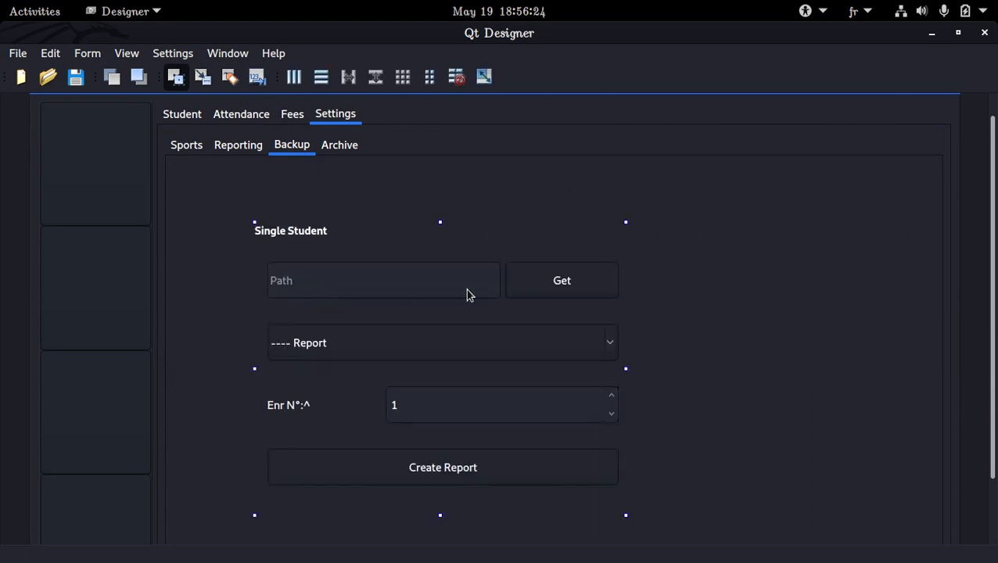
# Step: Delete the Enr N° label, its spin box, and the Report combo box from the pasted group box
pyautogui.click(427, 343)
pyautogui.click(324, 417)
pyautogui.keyDown('ctrl'); pyautogui.click(413, 420); pyautogui.keyUp('ctrl')
pyautogui.press('Delete')
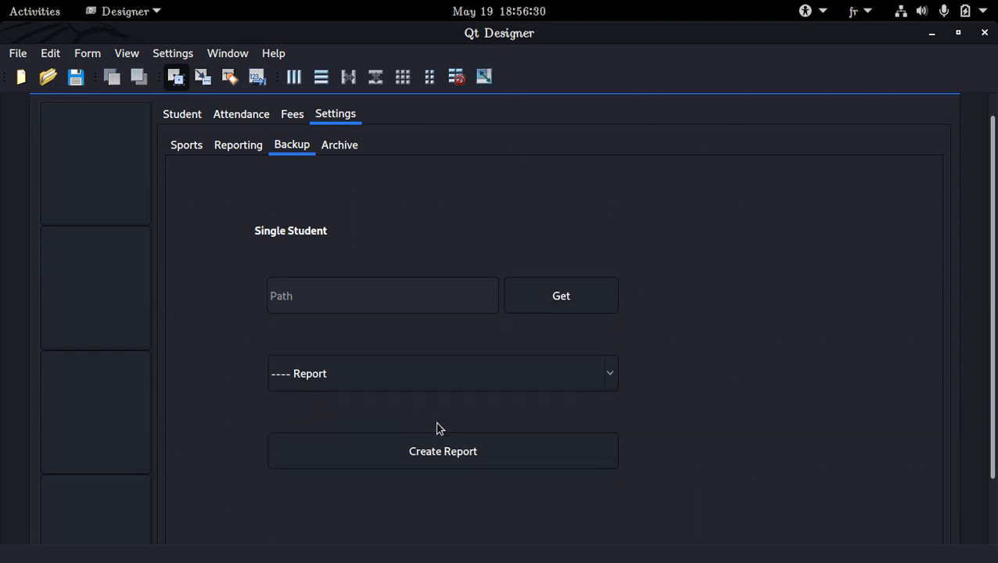
pyautogui.click(528, 376)
pyautogui.press('Delete')
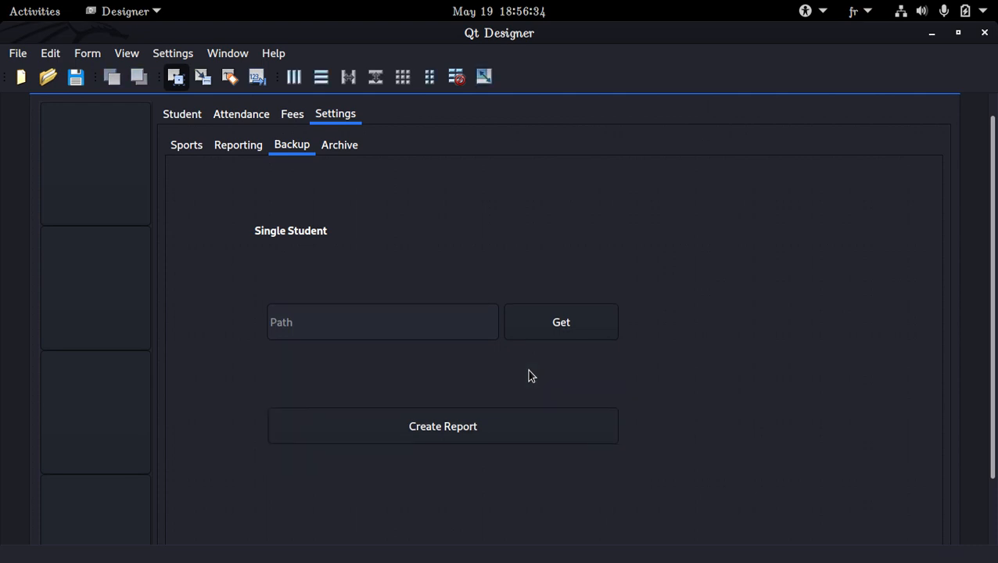
# Step: Change the text of the Create Report button in the pasted group box to "Back Up"
pyautogui.doubleClick(529, 433)
pyautogui.write('Backup')
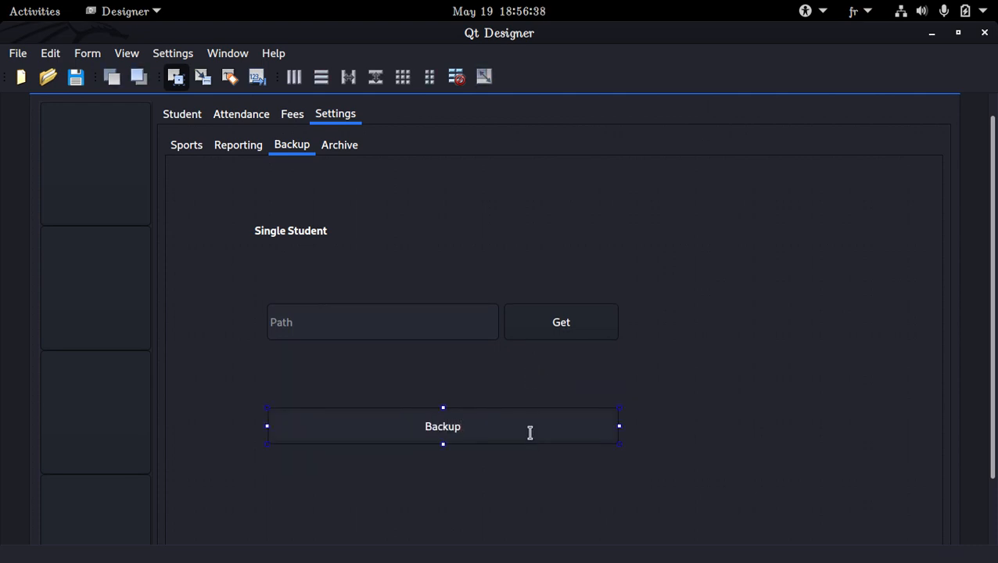
pyautogui.press('BackSpace')
pyautogui.press('BackSpace')
pyautogui.write('UP')
pyautogui.press('BackSpace')
pyautogui.write('p')
pyautogui.press('Return')
pyautogui.click(428, 298)
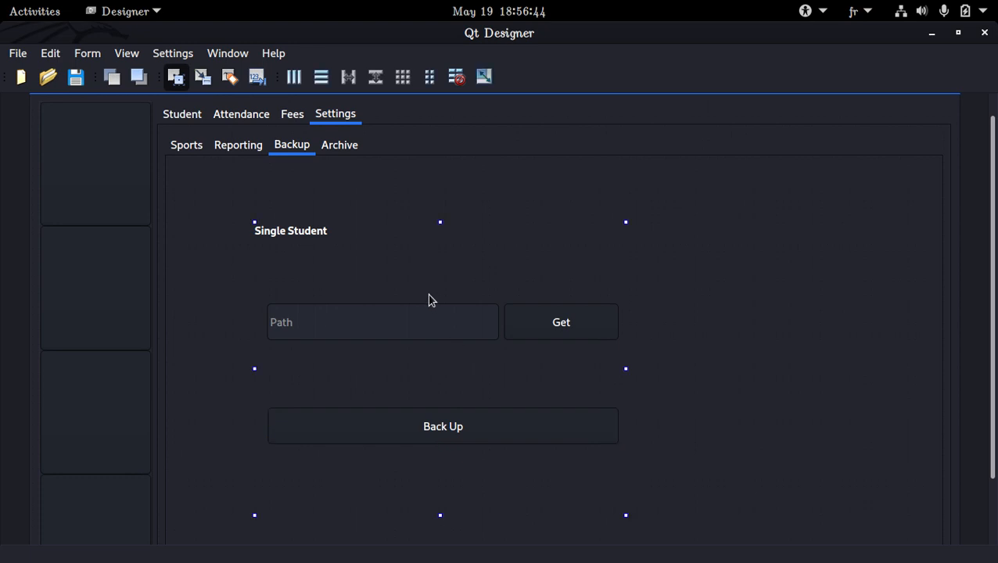
# Step: Set the text of the wide button below the path field to "Backup" and save the form
pyautogui.doubleClick(471, 427)
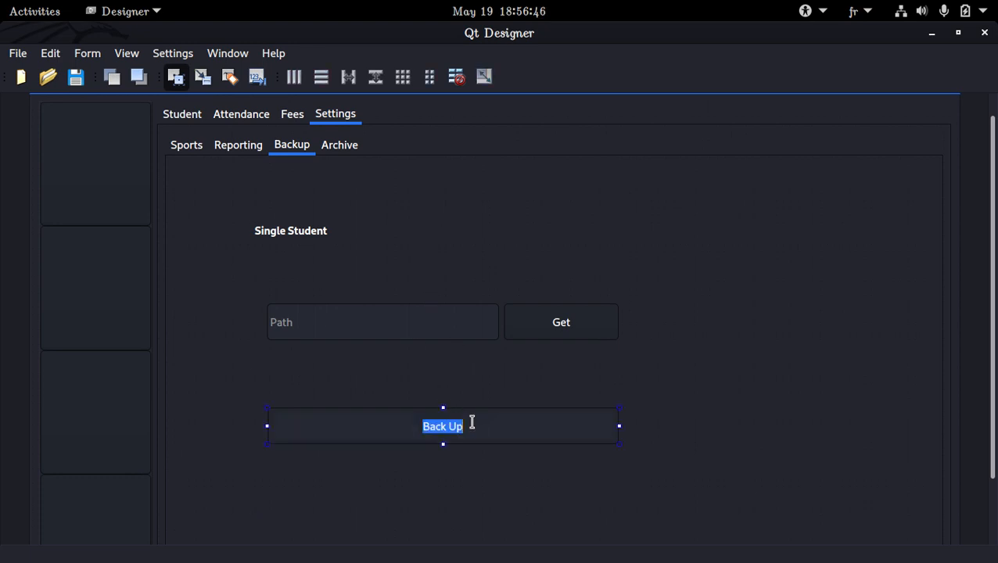
pyautogui.write('Backup')
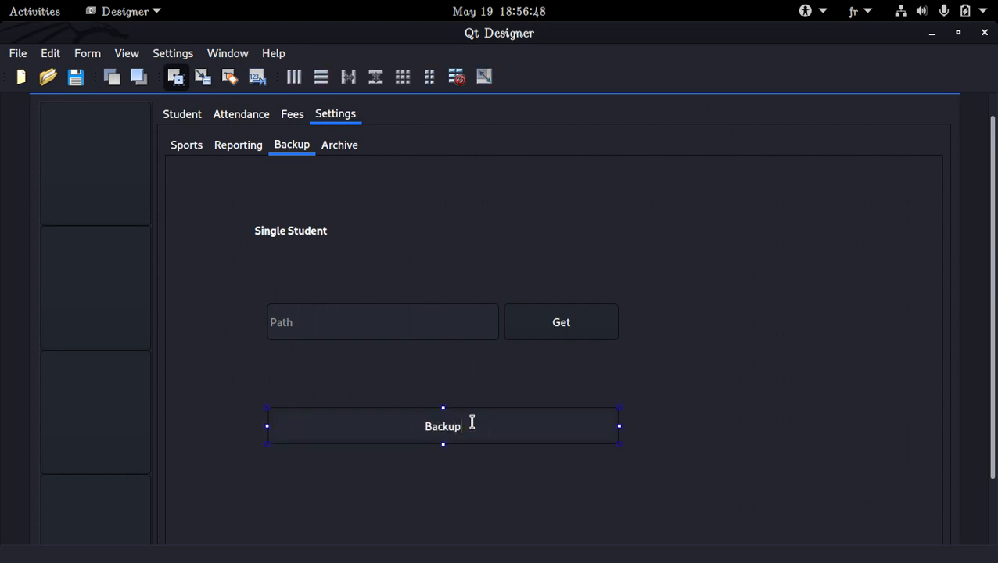
pyautogui.press('Return')
pyautogui.hotkey('ctrl', 's')
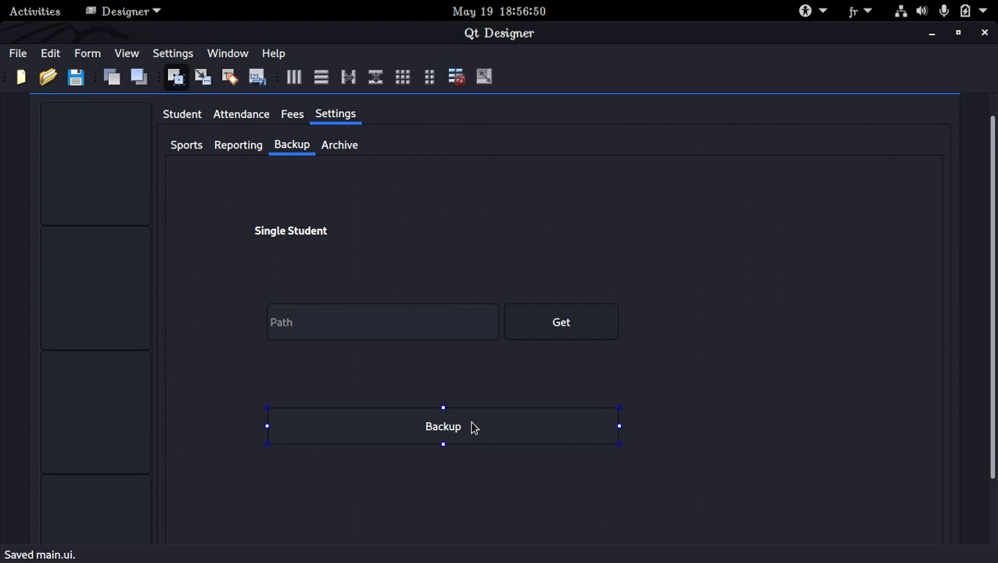
# Step: Shorten the Single Student group box on the Backup page by lowering its top edge
pyautogui.click(432, 274)
pyautogui.moveTo(439, 223); pyautogui.dragTo(404, 299)
pyautogui.click(402, 303)
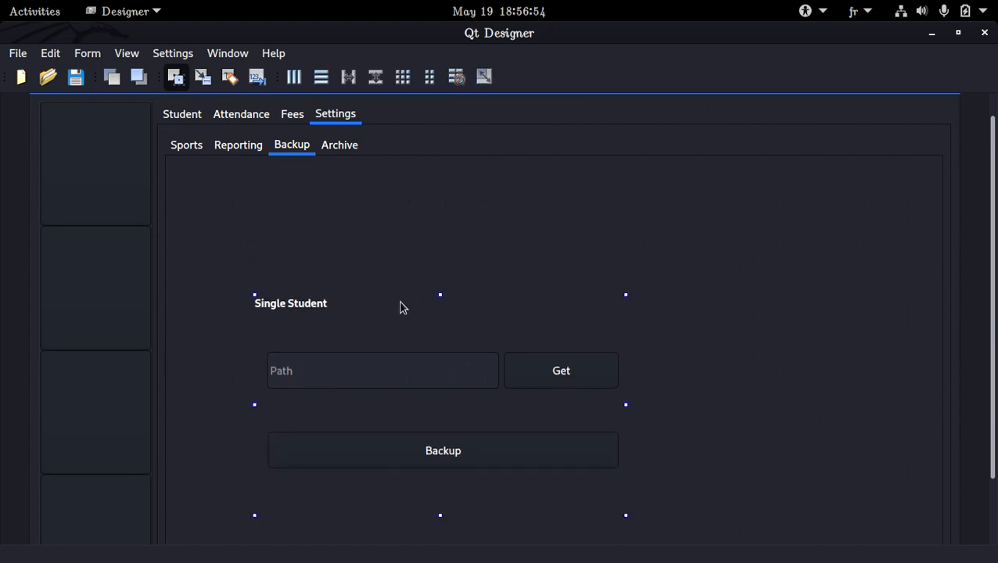
# Step: Retitle the Single Student group box "Backup" and move it up into the left half of the page
pyautogui.doubleClick(396, 303)
pyautogui.write('Backup')
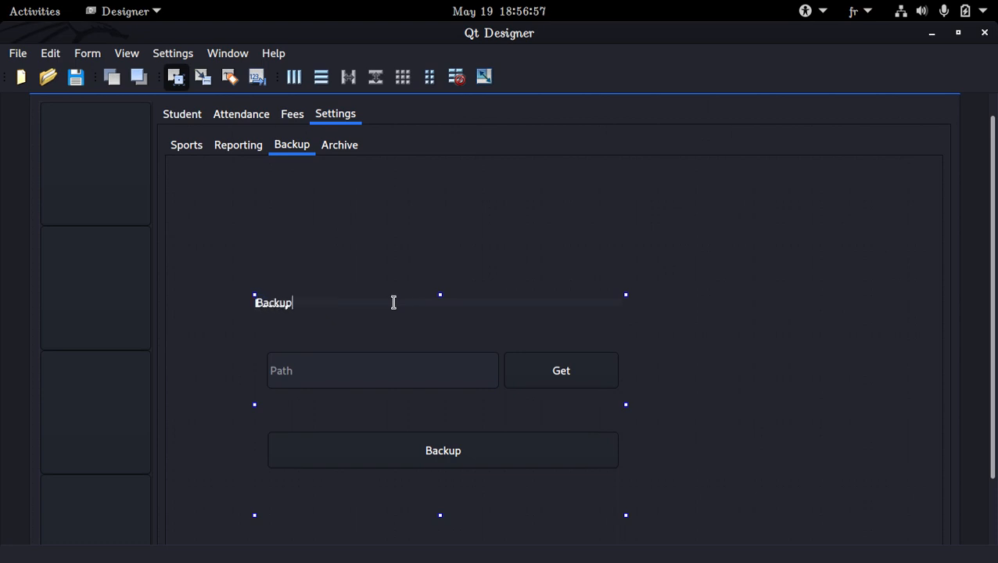
pyautogui.press('Return')
pyautogui.moveTo(437, 325); pyautogui.dragTo(376, 250)
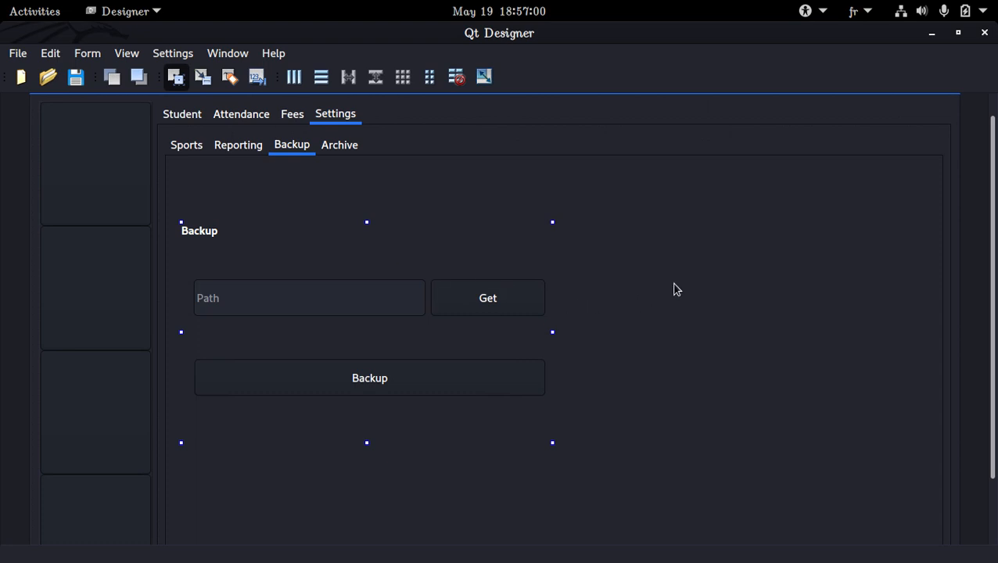
# Step: Duplicate the Backup group box beside the original and narrow the copy to fit the right half of the page
pyautogui.click(603, 235)
pyautogui.hotkey('ctrl', 'v')
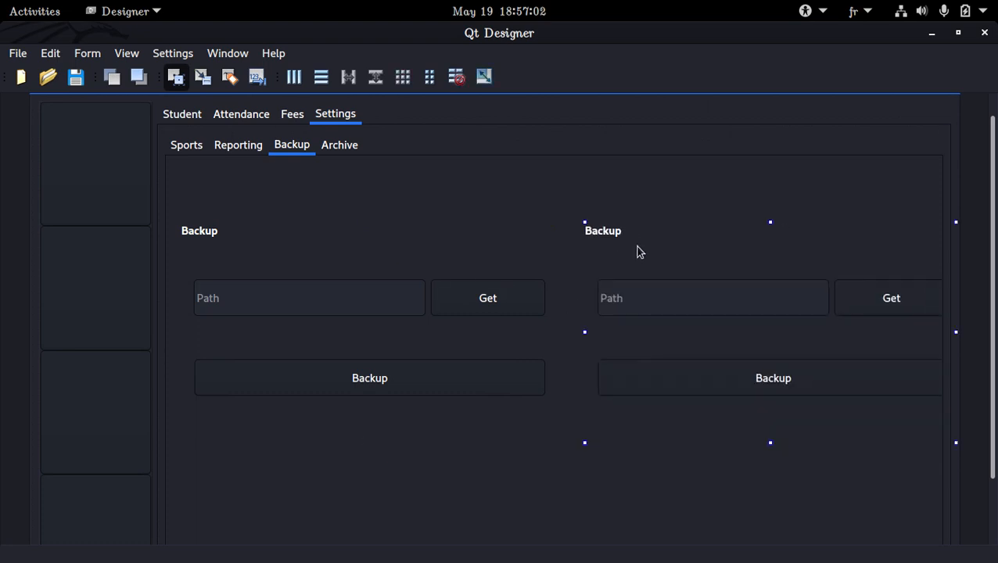
pyautogui.moveTo(637, 251); pyautogui.dragTo(617, 239)
pyautogui.moveTo(562, 324); pyautogui.dragTo(596, 324)
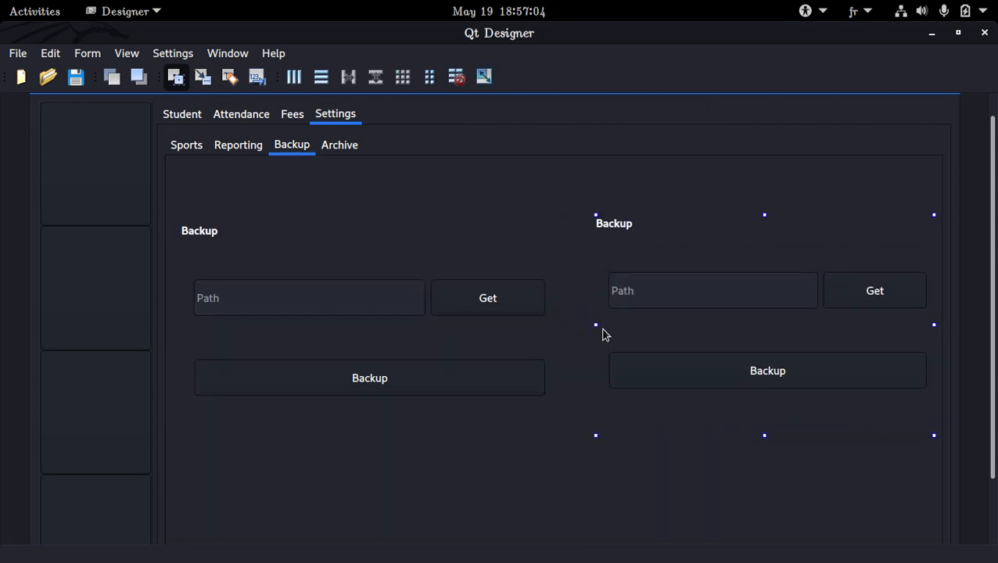
# Step: Retitle the duplicated group box "Snapshot" and shift it slightly up and closer to the Backup group box
pyautogui.doubleClick(720, 239)
pyautogui.write('Snapshot')
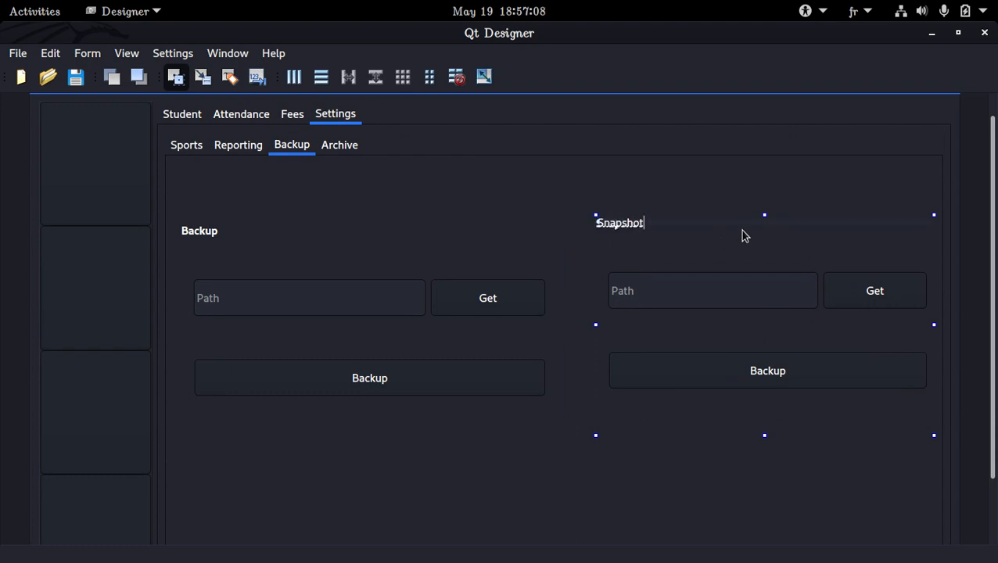
pyautogui.press('Return')
pyautogui.moveTo(784, 236); pyautogui.dragTo(759, 222)
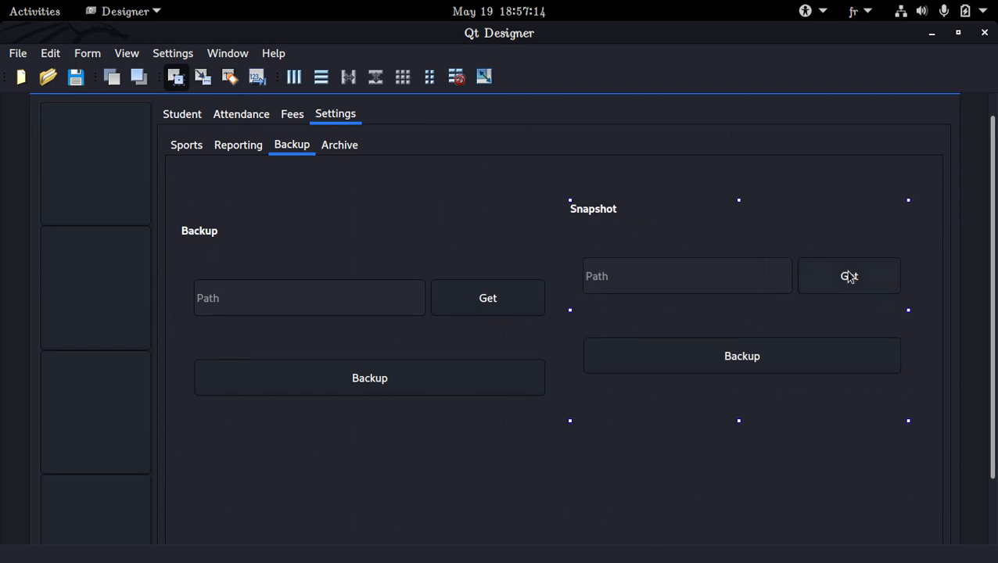
# Step: Set the text of the Snapshot group's wide button to "Save / Take Snapshot"
pyautogui.doubleClick(772, 358)
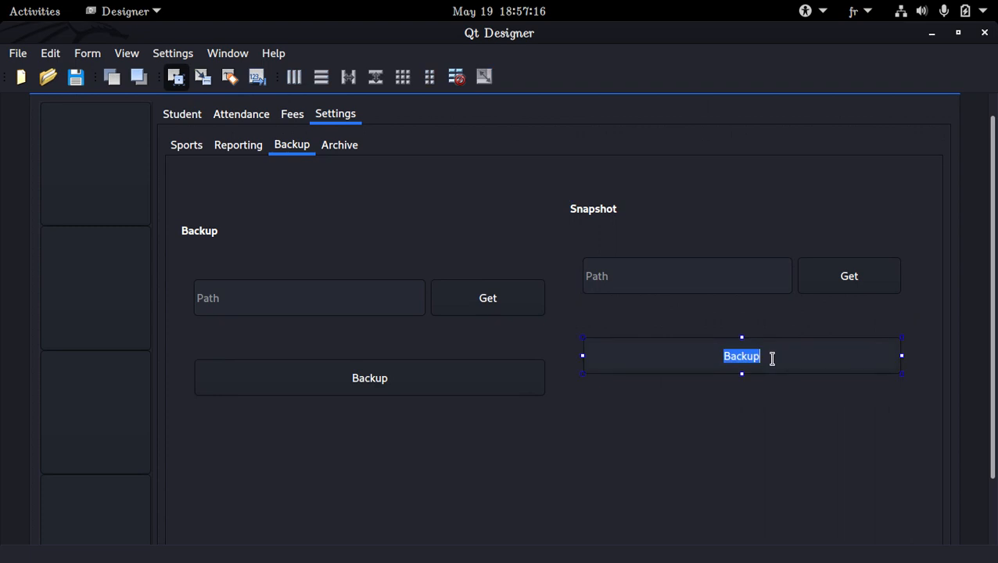
pyautogui.write('Create')
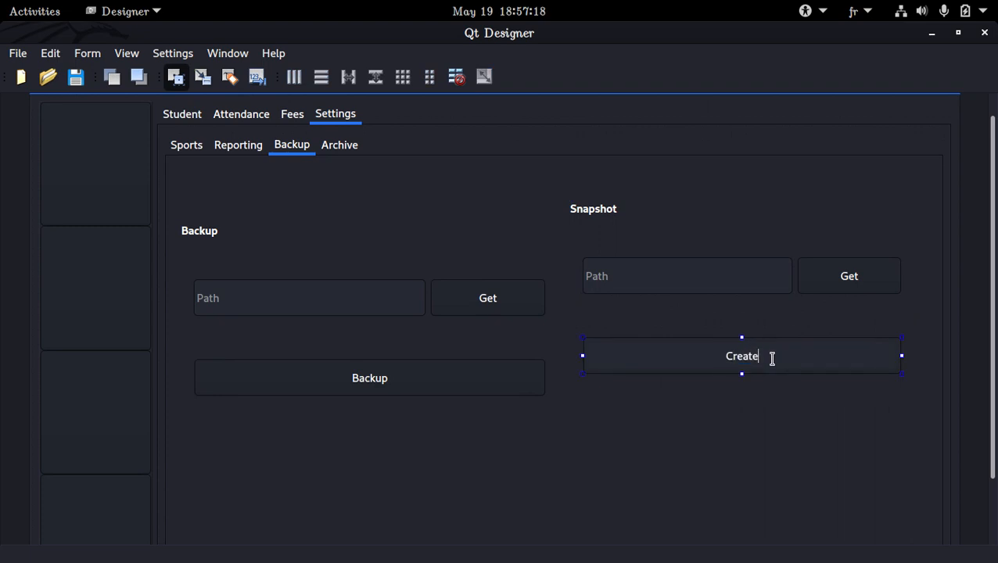
pyautogui.press('BackSpace')
pyautogui.press('BackSpace')
pyautogui.press('BackSpace')
pyautogui.press('BackSpace')
pyautogui.press('BackSpace')
pyautogui.press('BackSpace')
pyautogui.write('Take Snapshot')
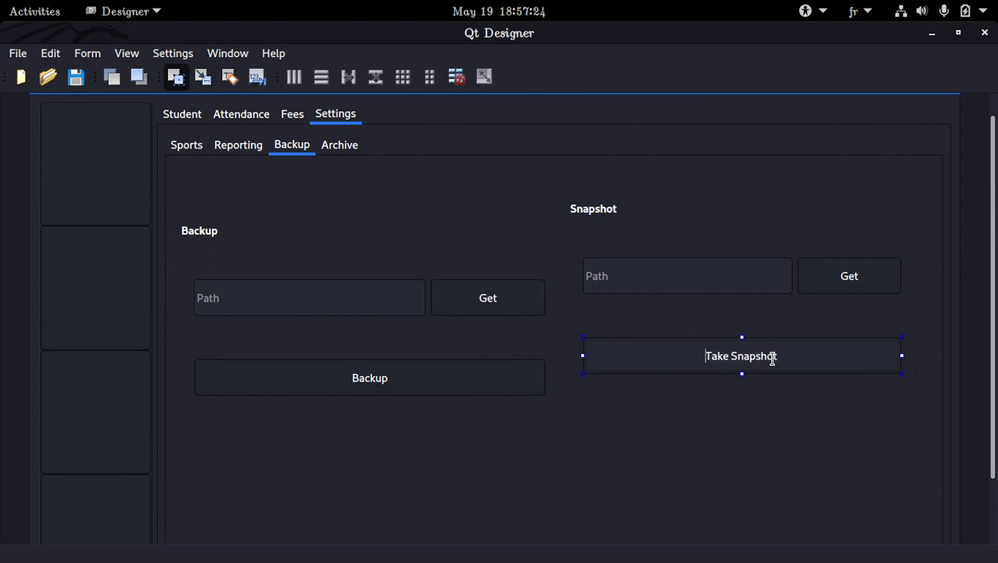
pyautogui.write('Save ')
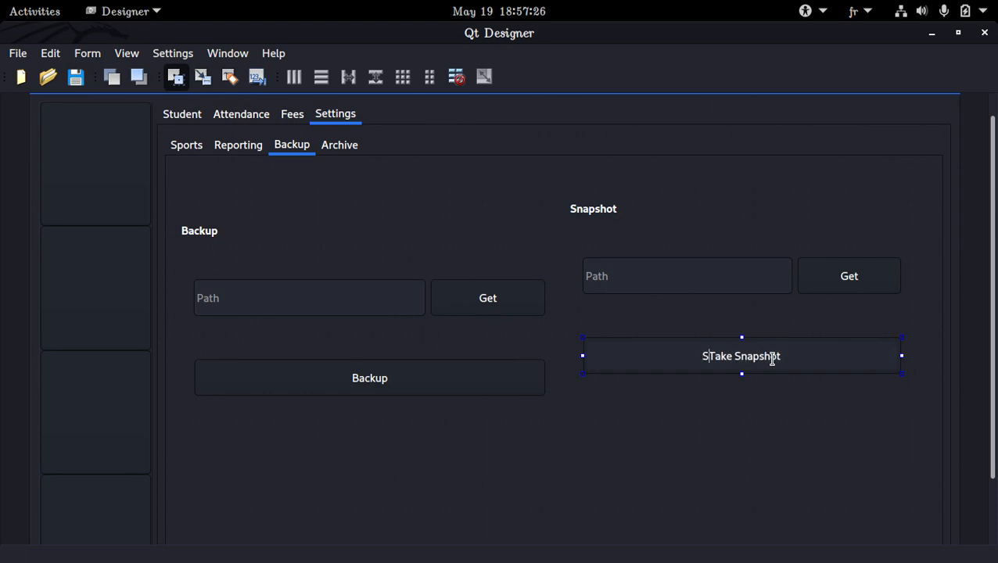
pyautogui.write('/')
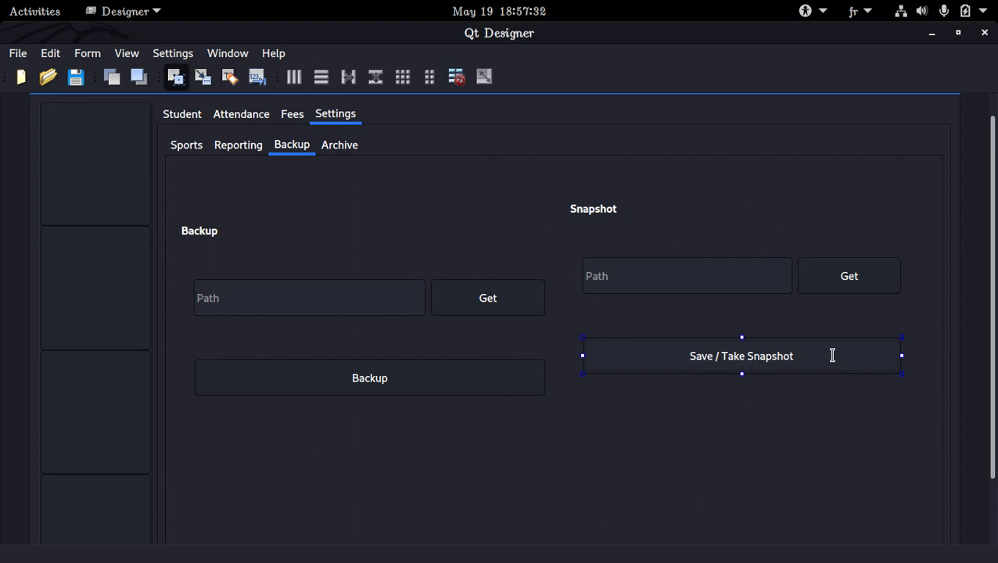
# Step: Change the text of the Snapshot group's wide button to "Save / Take DB Snapshot" and save the form
pyautogui.click(745, 356)
pyautogui.write('DB')
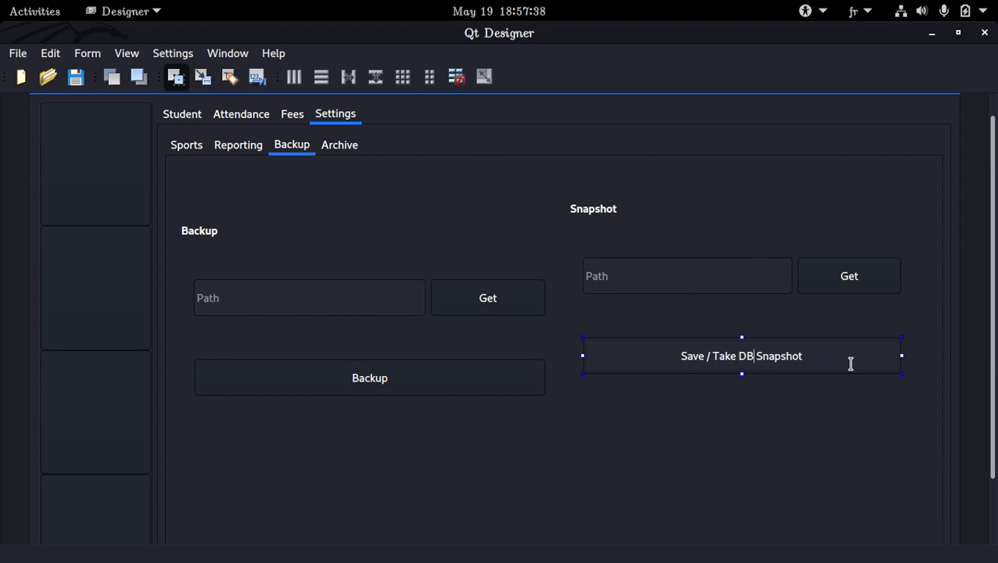
pyautogui.press('Return')
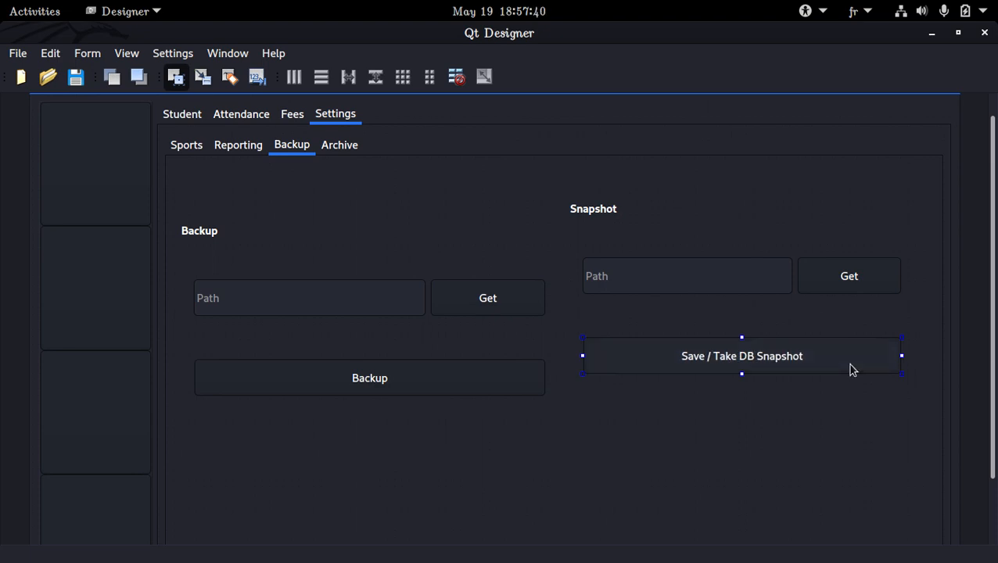
pyautogui.hotkey('ctrl', 's')
# Step: Lay out the Backup page in a grid so its two group boxes fill it side by side
pyautogui.click(541, 255)
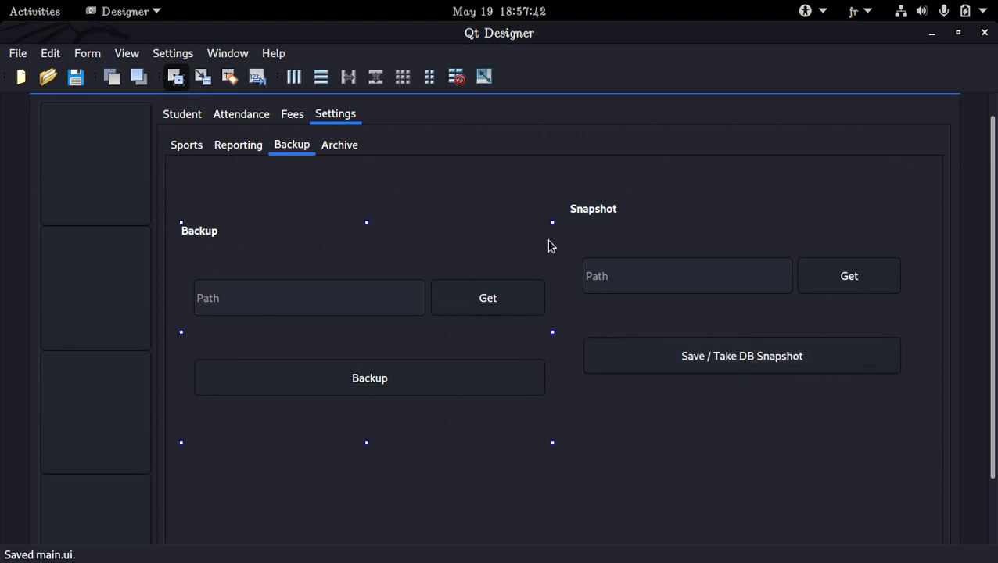
pyautogui.rightClick(507, 170)
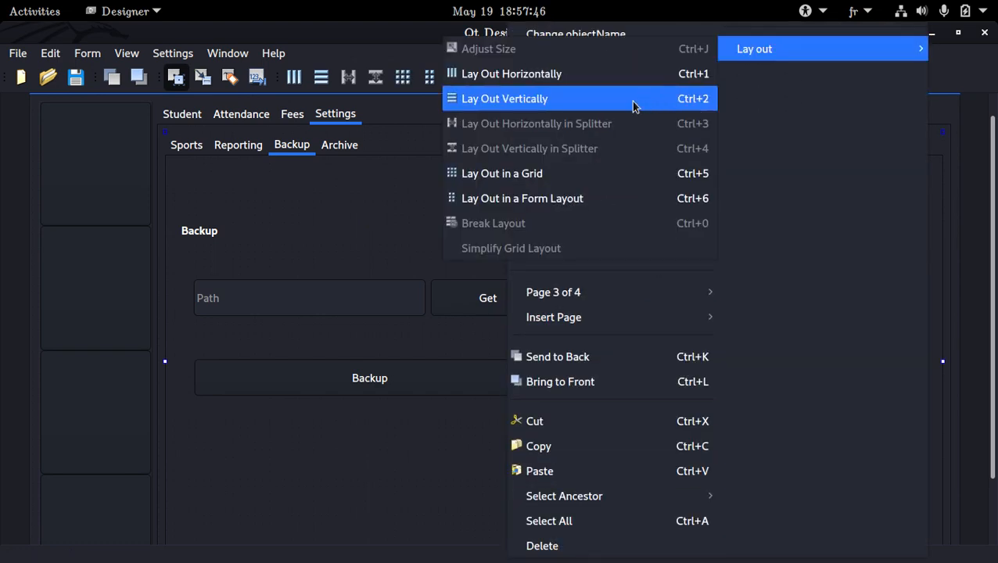
pyautogui.click(557, 171)
pyautogui.click(486, 190)
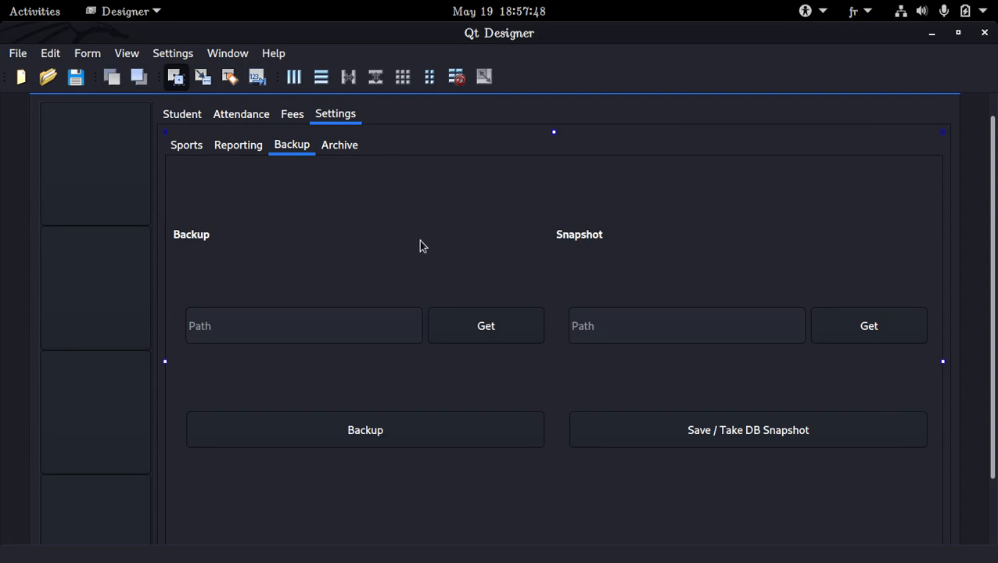
# Step: Set the maximum height of both the Backup and Snapshot group boxes to 350 in the Property Editor
pyautogui.click(419, 241)
pyautogui.keyDown('ctrl'); pyautogui.click(602, 244); pyautogui.keyUp('ctrl')
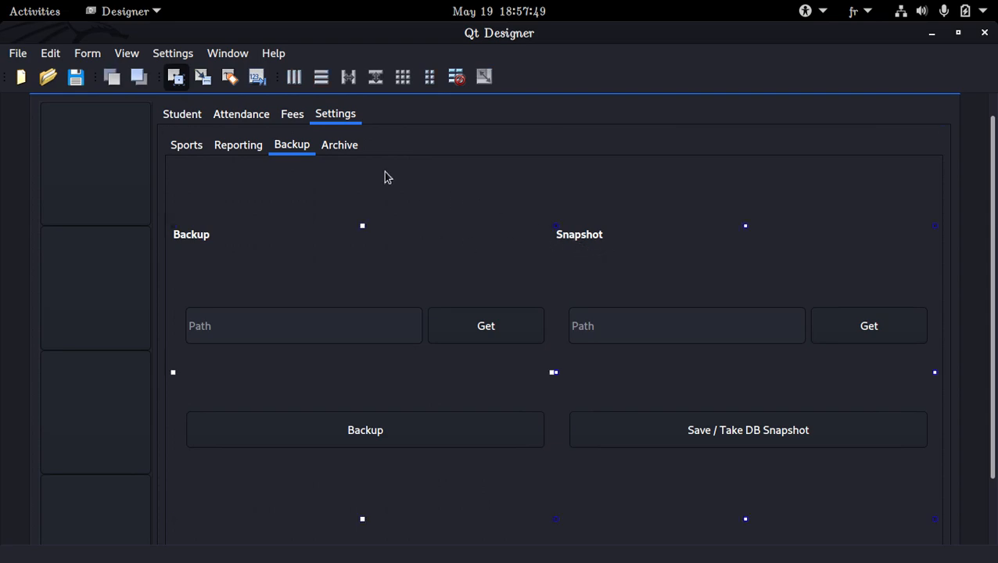
pyautogui.click(126, 53)
pyautogui.click(133, 124)
pyautogui.scroll(-9, 738, 331)
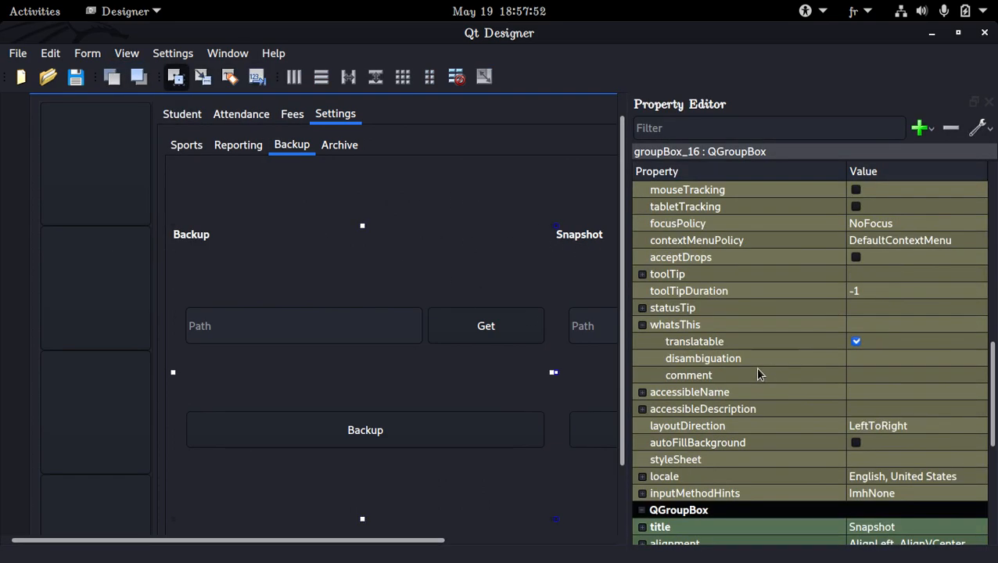
pyautogui.scroll(9, 754, 367)
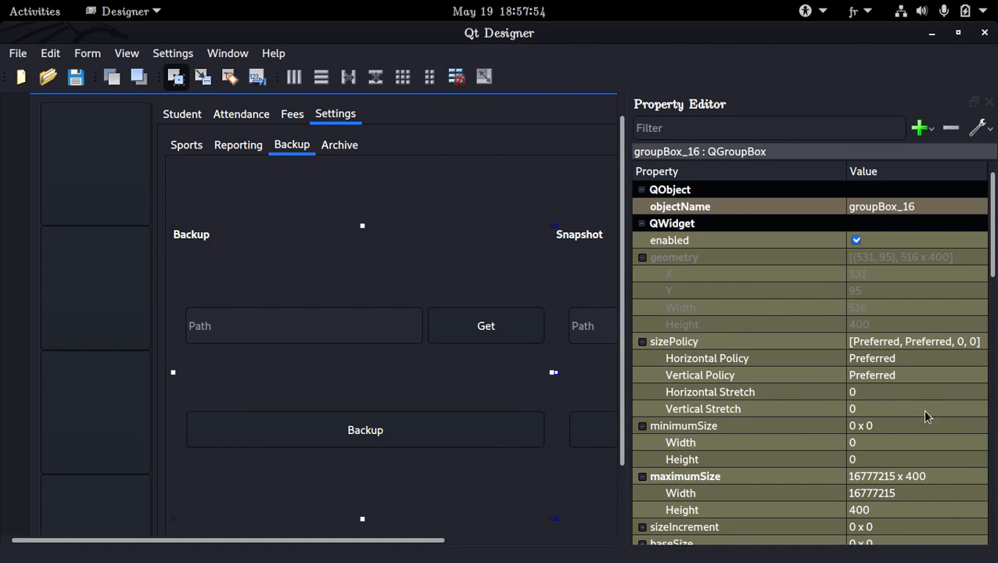
pyautogui.scroll(-3, 925, 413)
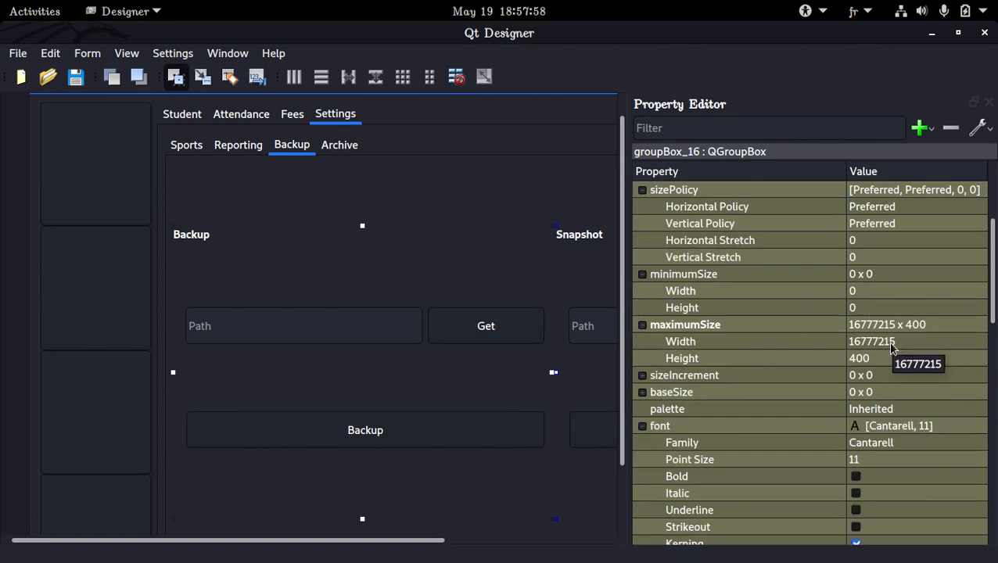
pyautogui.scroll(3, 867, 262)
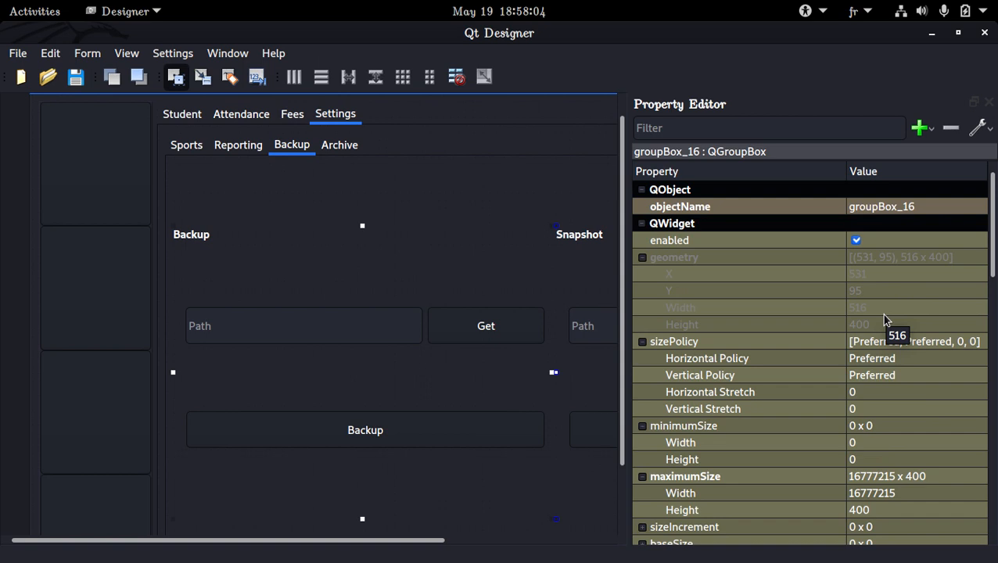
pyautogui.scroll(-2, 899, 344)
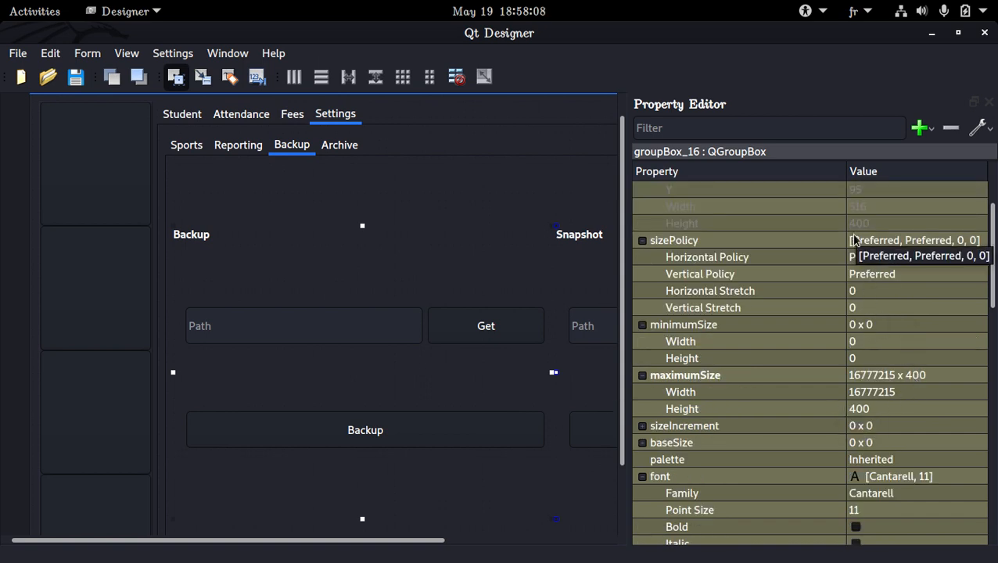
pyautogui.click(870, 409)
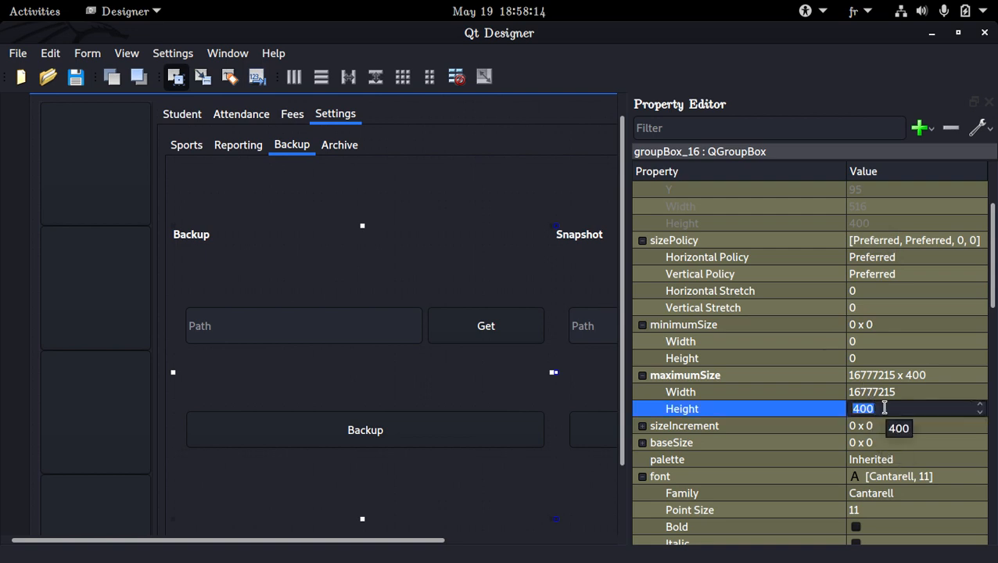
pyautogui.write('350')
pyautogui.press('Return')
# Step: Reduce the maximum height of the two selected group boxes to 300 and save the form
pyautogui.click(884, 410)
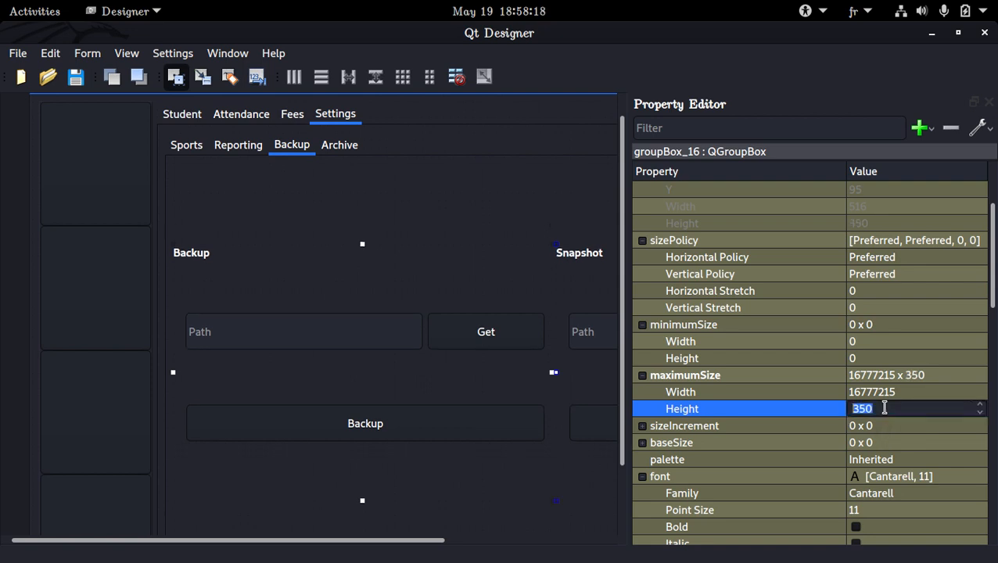
pyautogui.write('300')
pyautogui.press('Return')
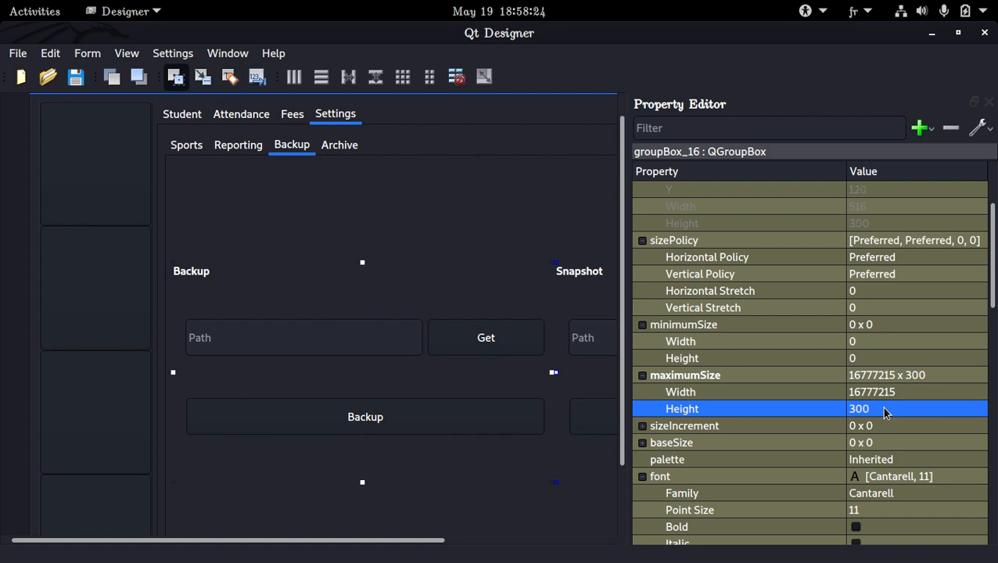
pyautogui.hotkey('ctrl', 's')
# Step: Try to move the Backup group box and narrow it from its right edge on the Backup page
pyautogui.click(444, 227)
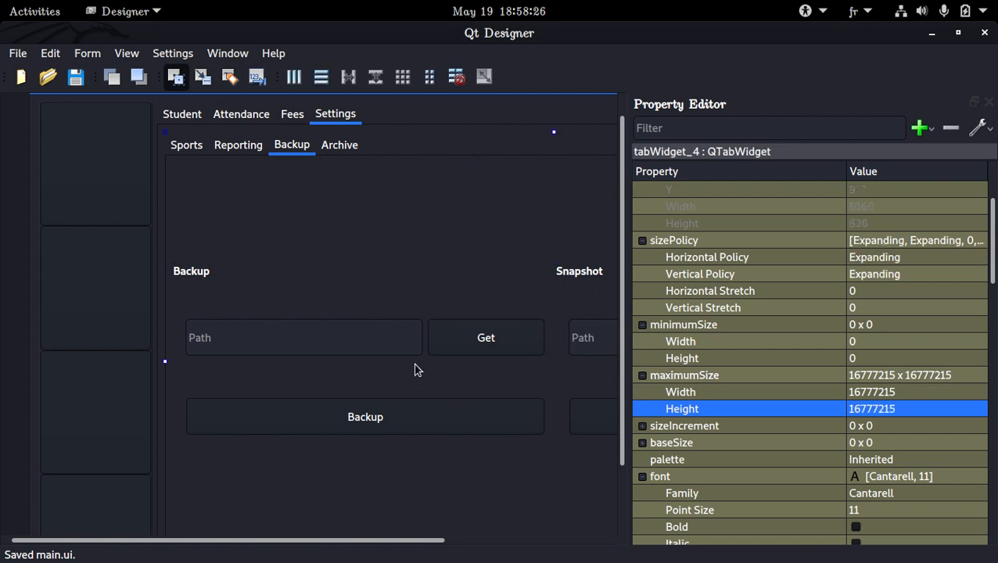
pyautogui.scroll(-2, 414, 370)
pyautogui.moveTo(541, 289); pyautogui.dragTo(460, 285)
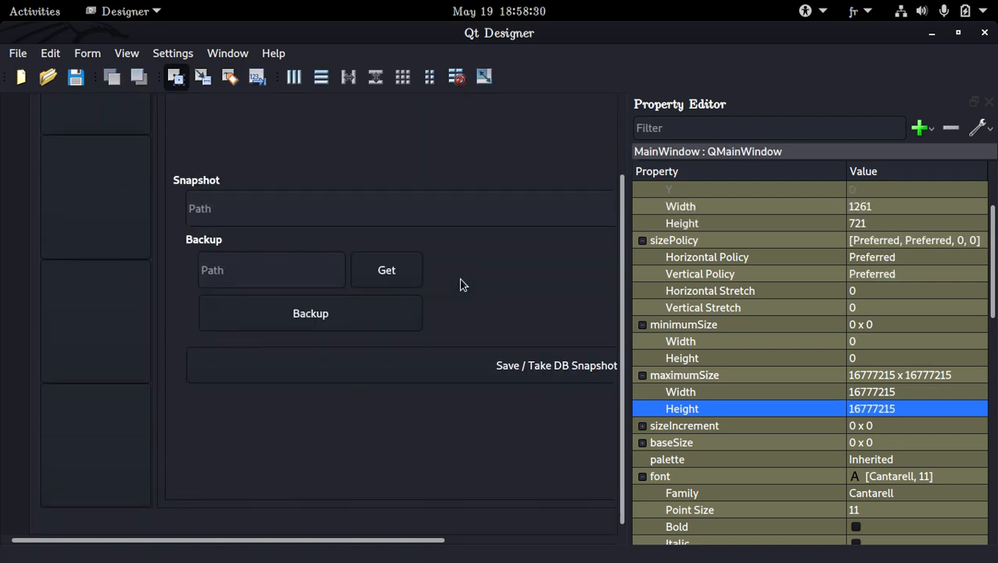
pyautogui.click(536, 283)
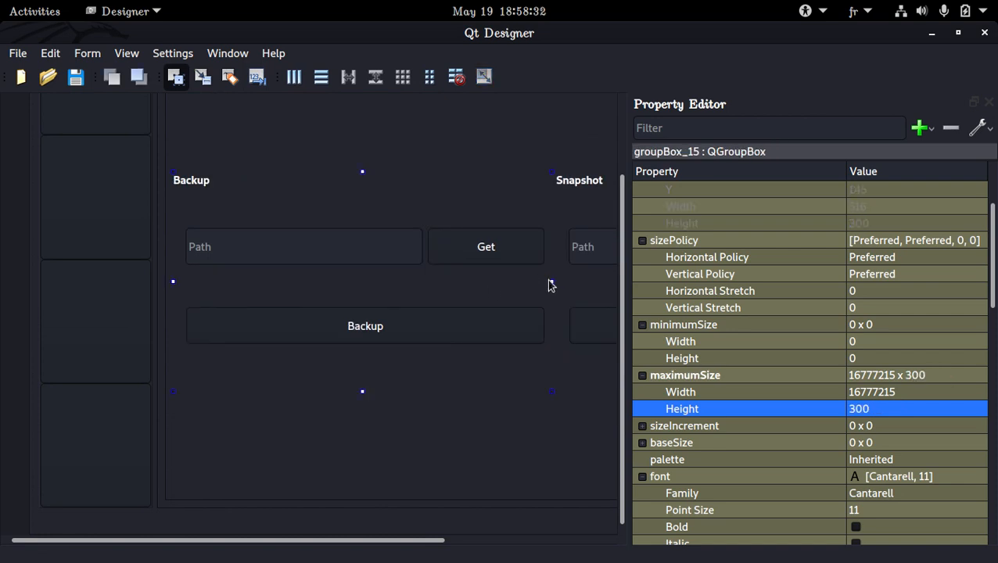
pyautogui.moveTo(550, 280); pyautogui.dragTo(413, 283)
pyautogui.scroll(3, 426, 301)
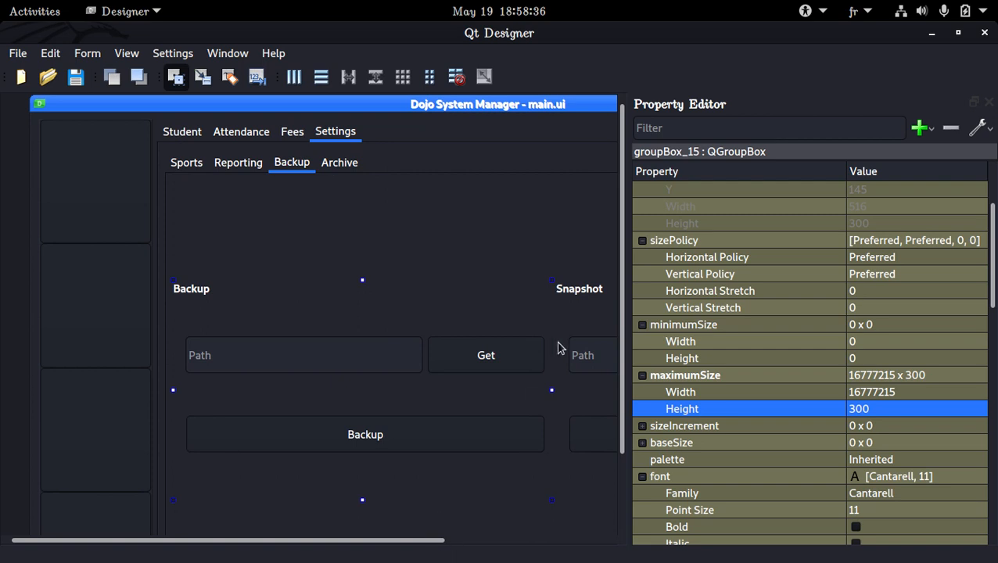
# Step: Preview the form, compare the Backup, Reporting, Sports and Archive settings pages, and close the preview
pyautogui.click(86, 54)
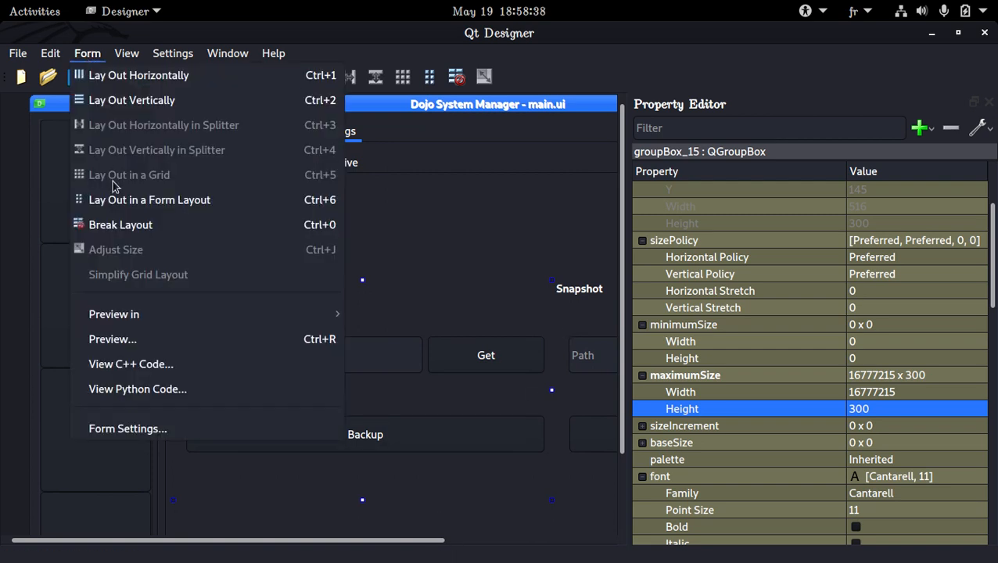
pyautogui.click(129, 338)
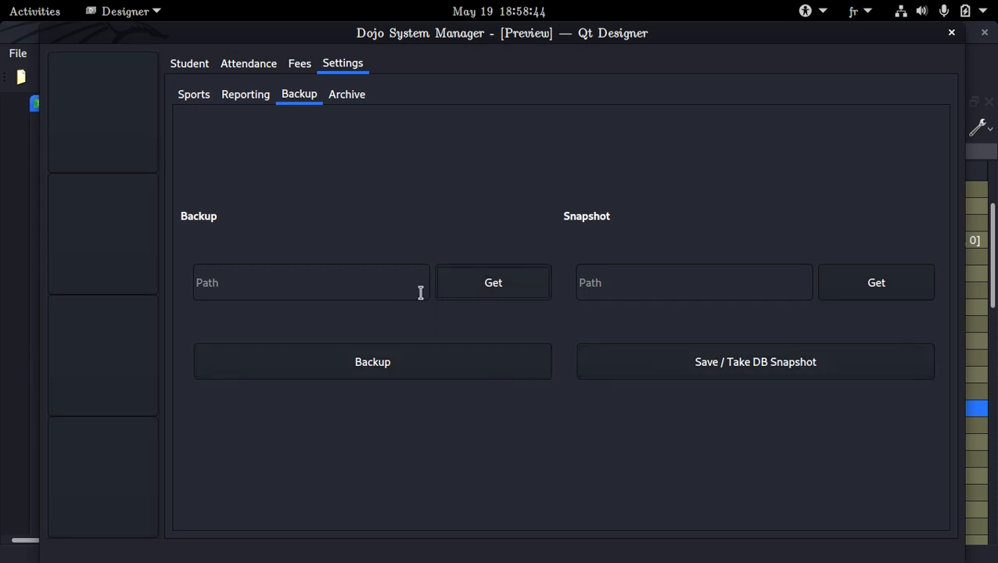
pyautogui.click(527, 294)
pyautogui.click(244, 100)
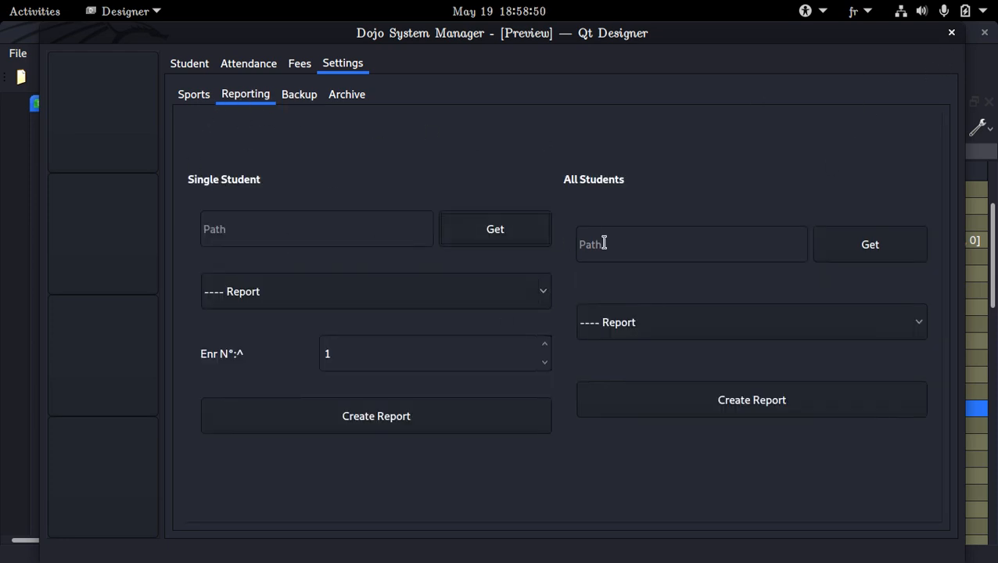
pyautogui.click(206, 95)
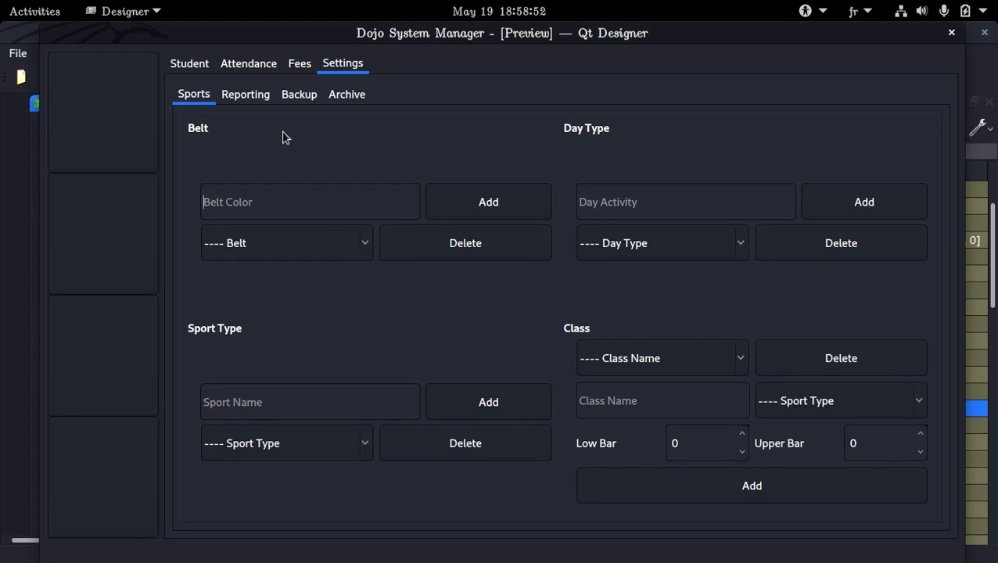
pyautogui.click(253, 91)
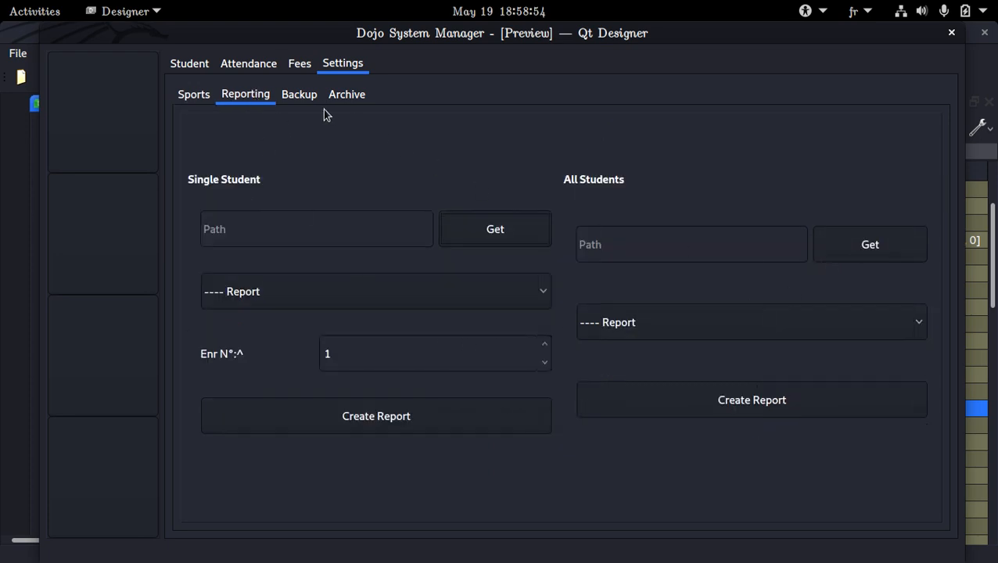
pyautogui.click(304, 97)
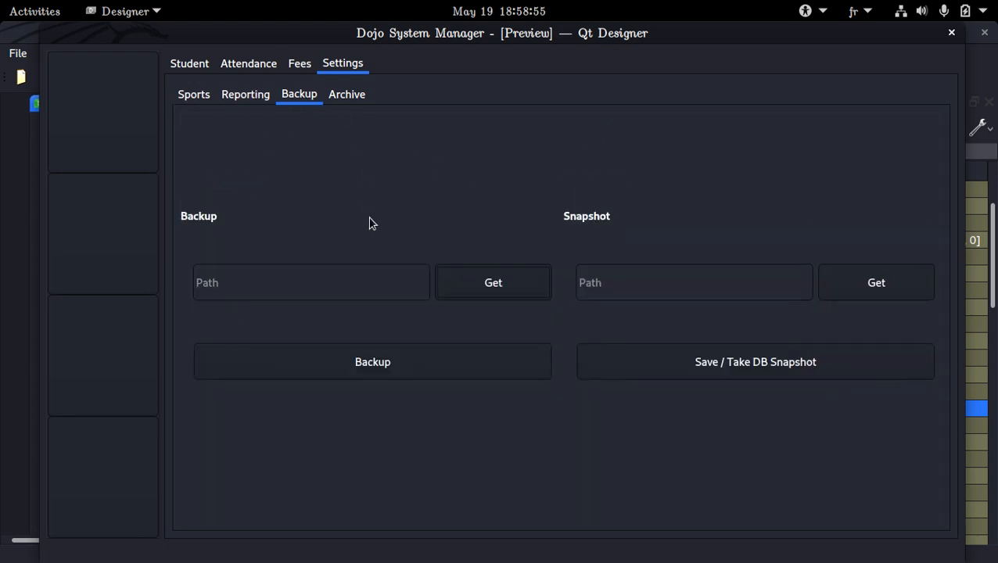
pyautogui.click(338, 96)
pyautogui.click(949, 33)
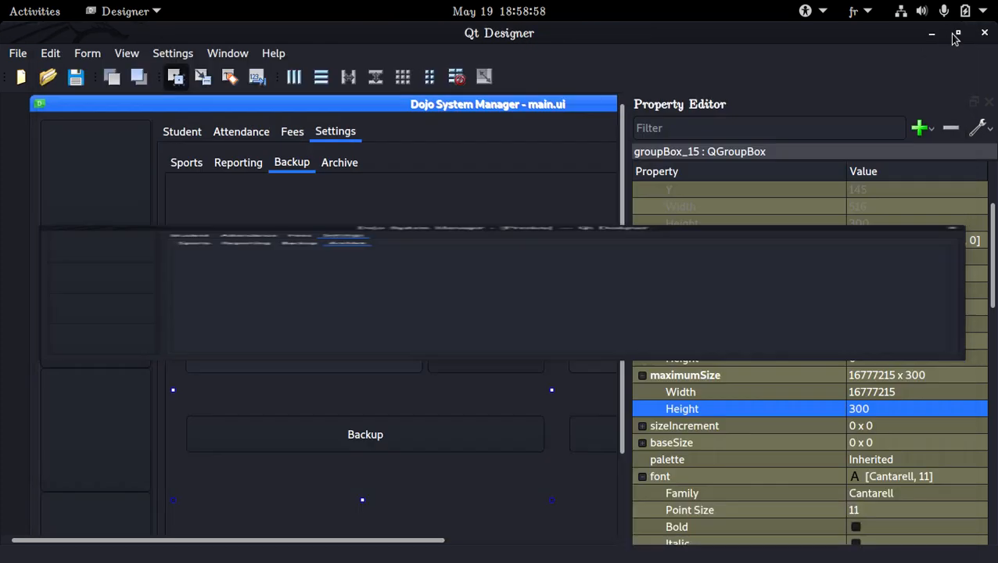
# Step: Copy the Backup group box from the Backup page and paste it onto the empty Archive page
pyautogui.click(352, 169)
pyautogui.click(308, 164)
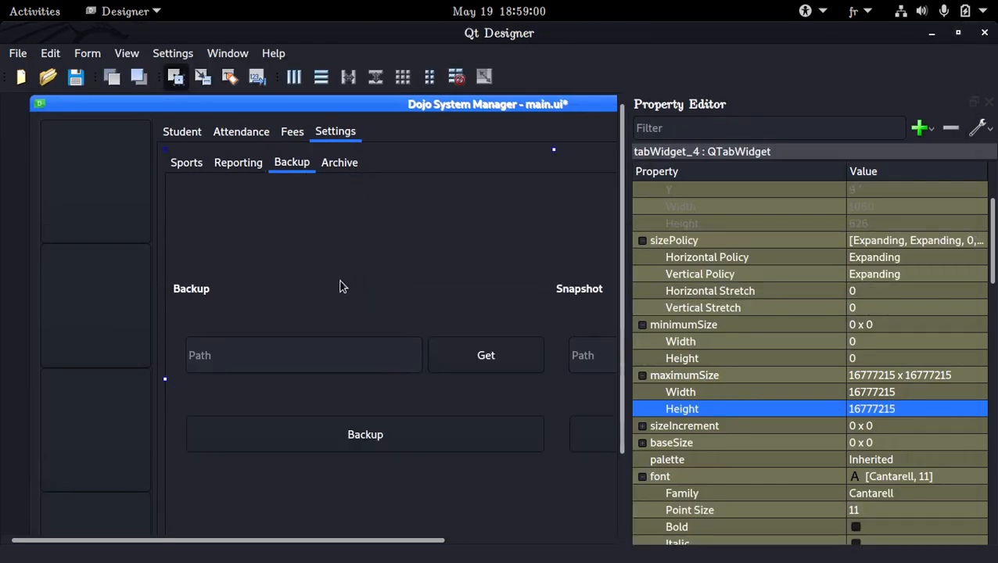
pyautogui.click(345, 302)
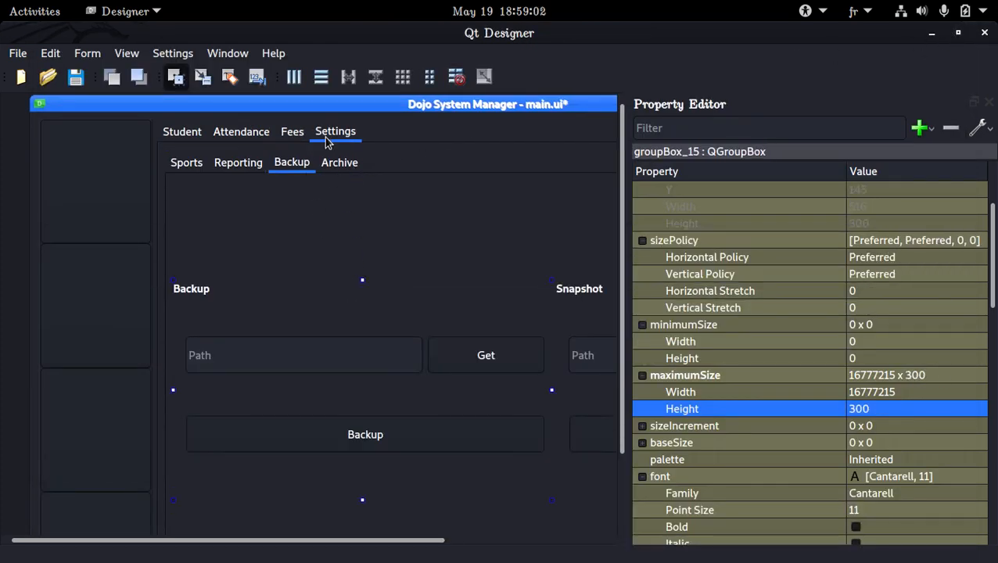
pyautogui.click(336, 164)
pyautogui.rightClick(312, 221)
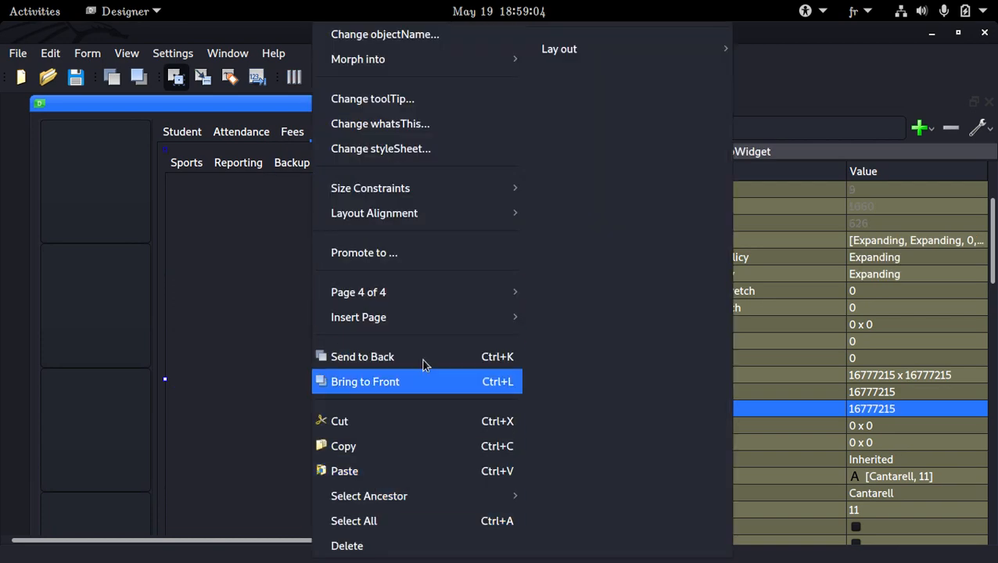
pyautogui.click(405, 480)
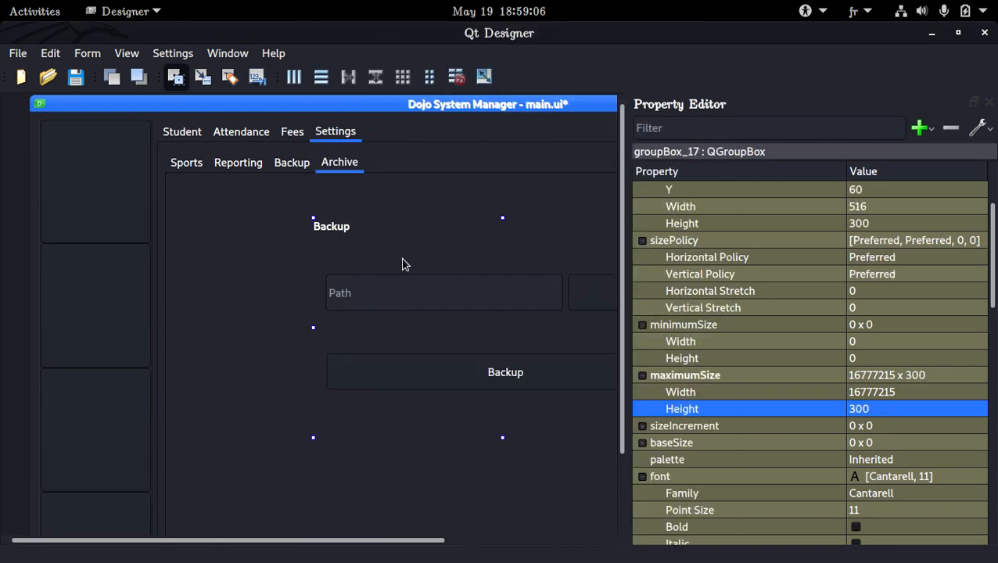
# Step: Close the Property Editor and move the pasted group box to the horizontal middle of the Archive page
pyautogui.moveTo(416, 245); pyautogui.dragTo(335, 251)
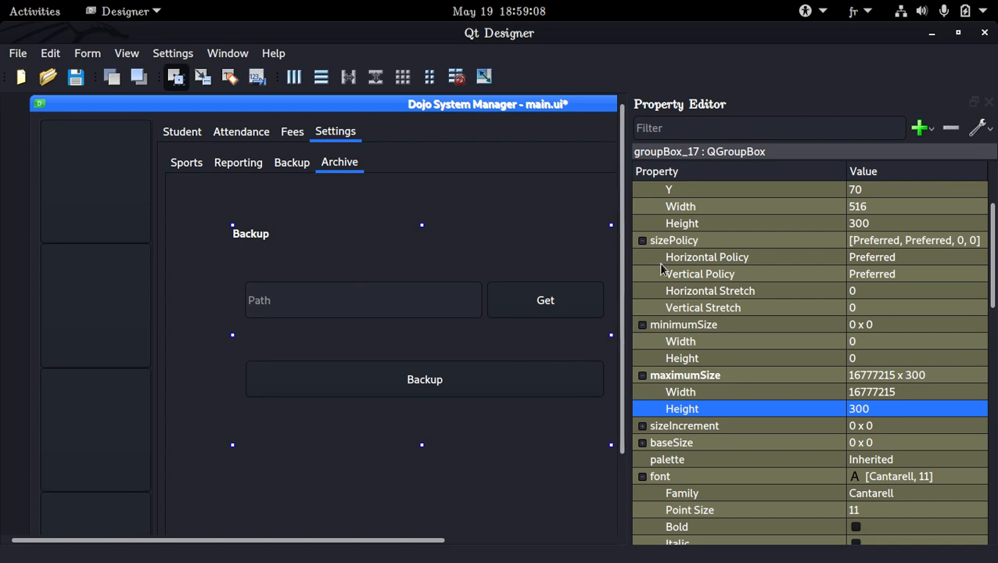
pyautogui.moveTo(626, 172); pyautogui.dragTo(584, 184)
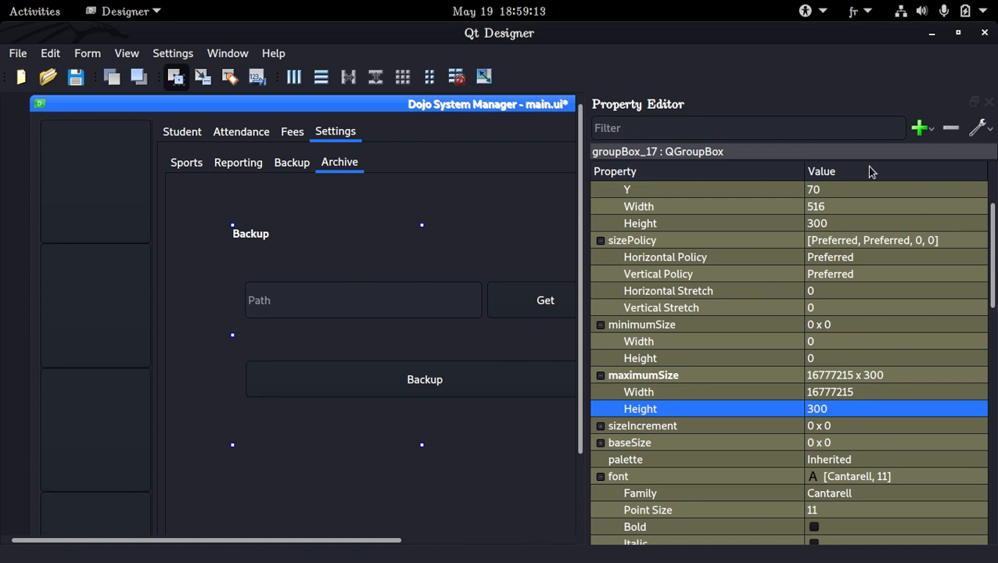
pyautogui.click(990, 109)
pyautogui.moveTo(510, 260); pyautogui.dragTo(612, 264)
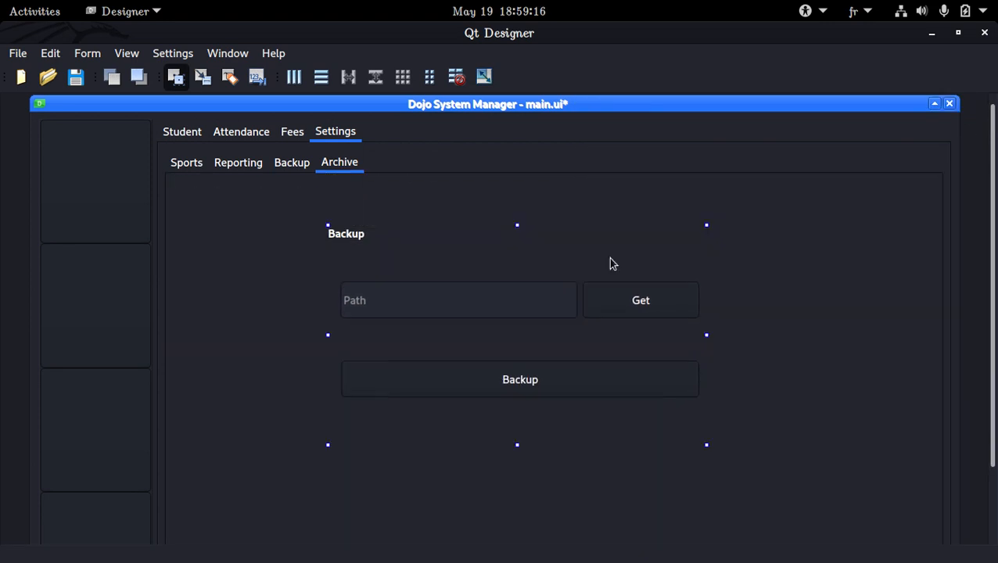
# Step: Retitle the pasted group box on the Archive page "Archive"
pyautogui.click(542, 315)
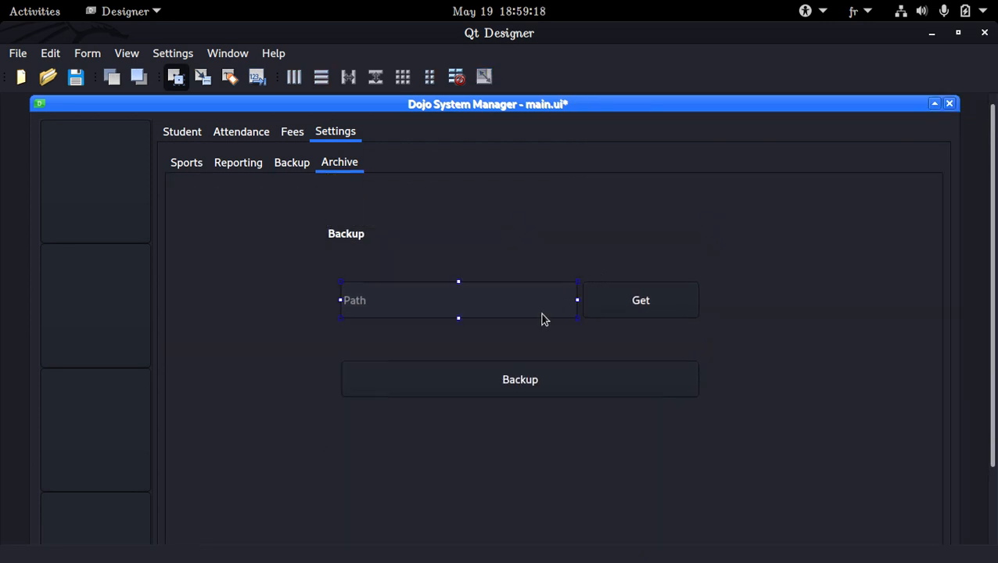
pyautogui.doubleClick(440, 247)
pyautogui.write('Archive')
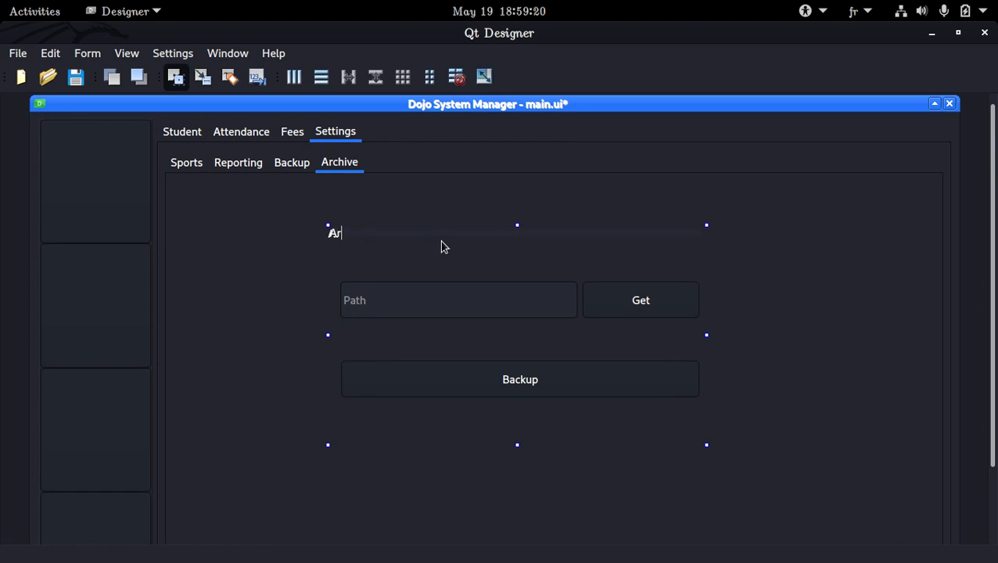
pyautogui.press('Return')
# Step: Relabel the Backup button in the Archive group box as "Archive"
pyautogui.doubleClick(595, 389)
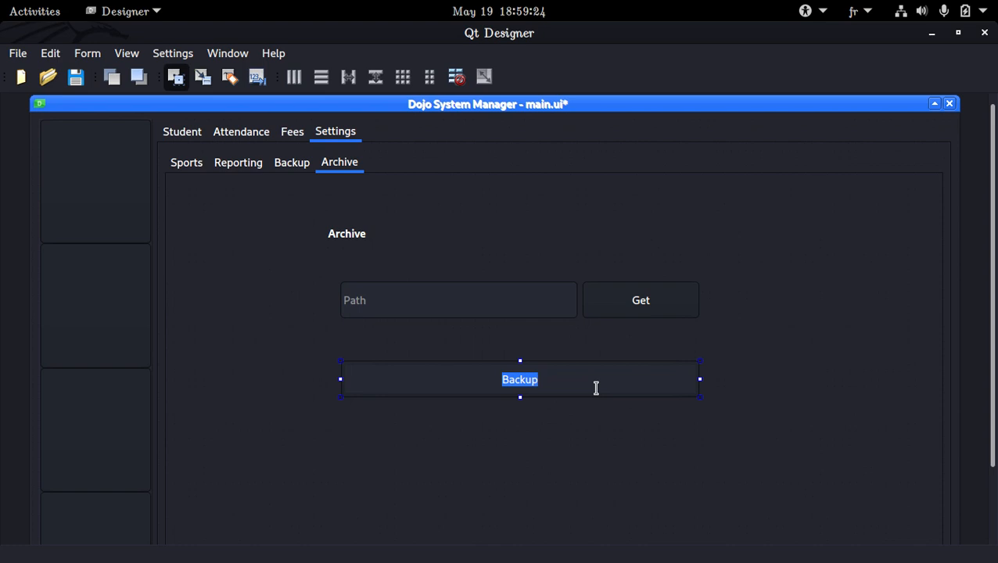
pyautogui.write('Archive')
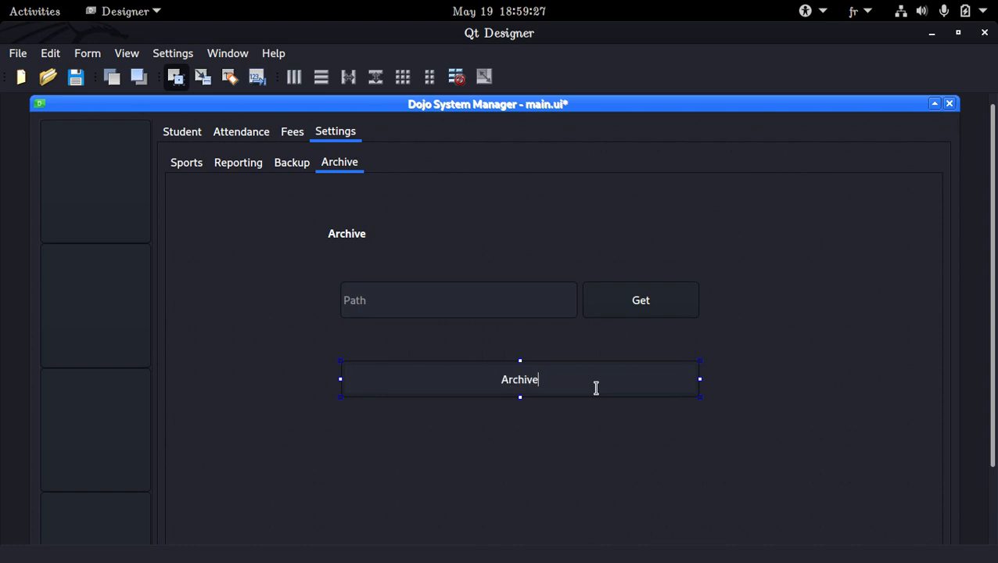
pyautogui.press('Return')
pyautogui.click(608, 351)
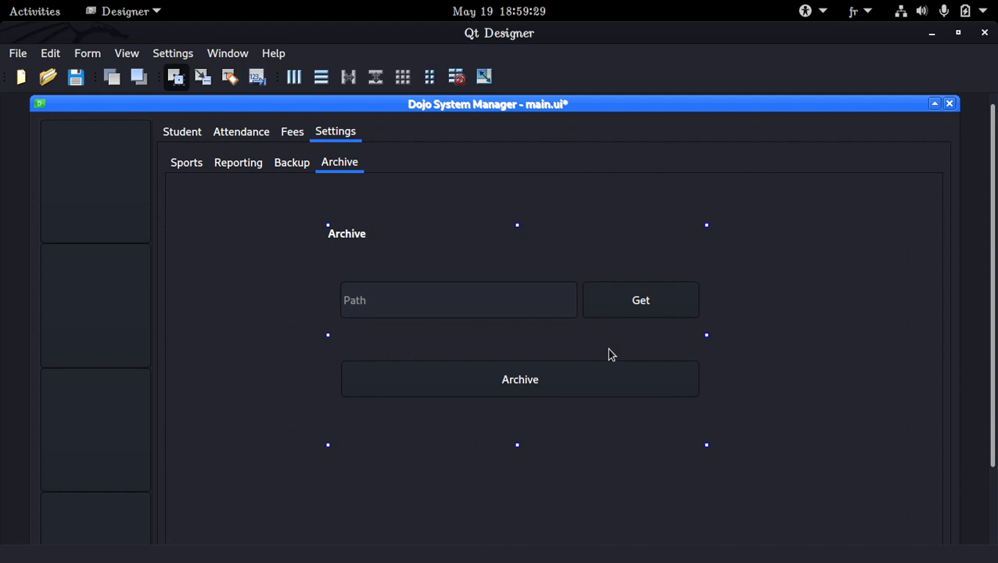
# Step: Copy the Enr N° label and its spin box from the Single Student group on the Reporting page, and return to the Archive page
pyautogui.click(522, 310)
pyautogui.click(248, 163)
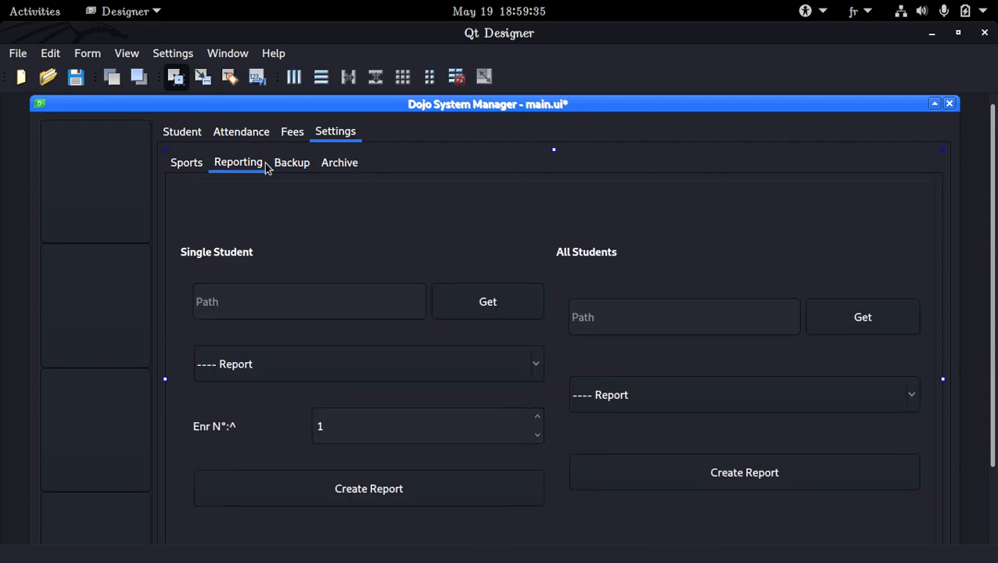
pyautogui.click(337, 416)
pyautogui.keyDown('shift'); pyautogui.click(234, 426); pyautogui.keyUp('shift')
pyautogui.click(322, 166)
# Step: Try to paste the copied label and spin box directly into the Archive group box
pyautogui.click(357, 336)
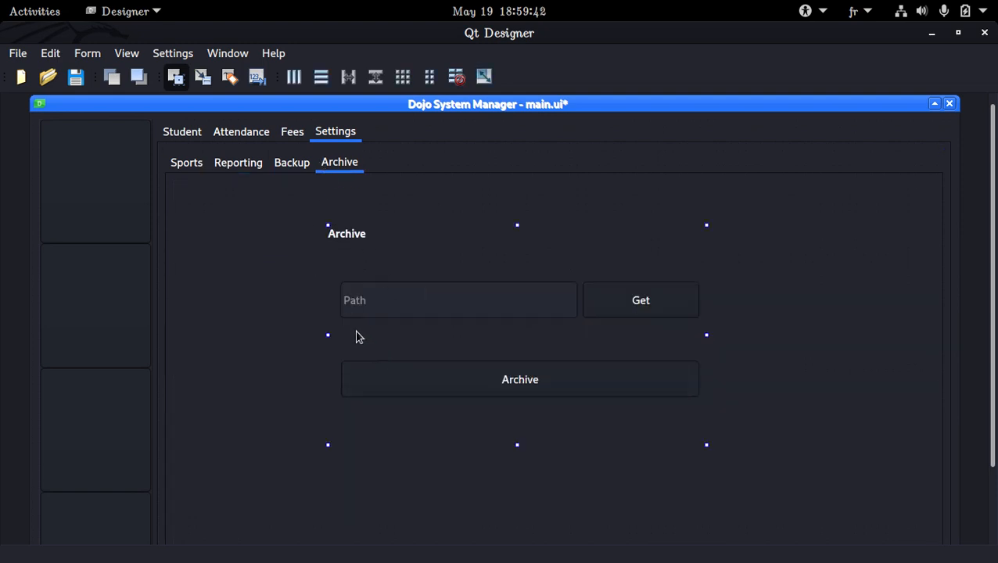
pyautogui.click(395, 384)
pyautogui.click(367, 332)
pyautogui.hotkey('ctrl', 'v')
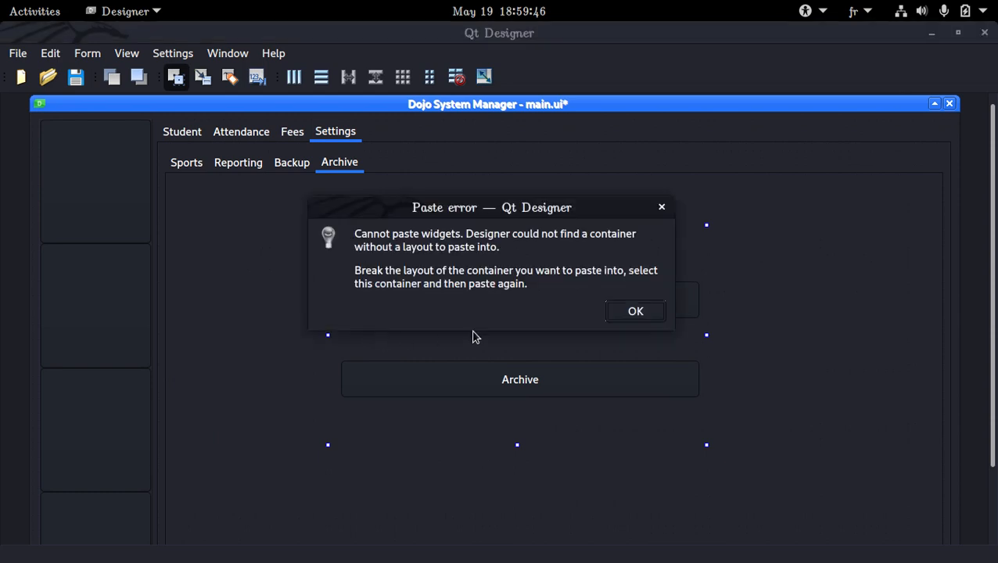
pyautogui.click(633, 316)
# Step: Paste the label and spin box onto the Archive page and place them between the Path row and the Archive button
pyautogui.click(799, 262)
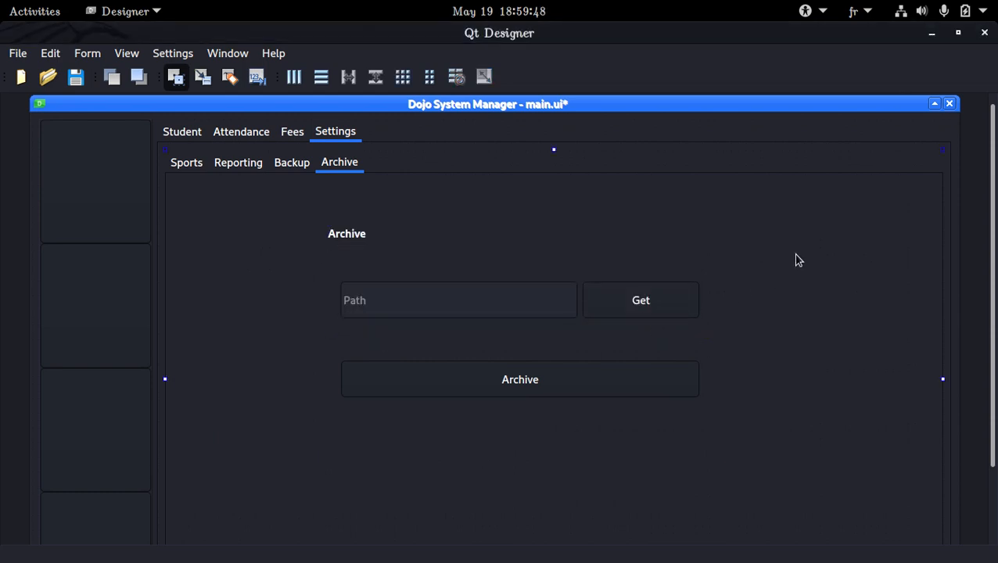
pyautogui.hotkey('ctrl', 'v')
pyautogui.moveTo(837, 281); pyautogui.dragTo(510, 356)
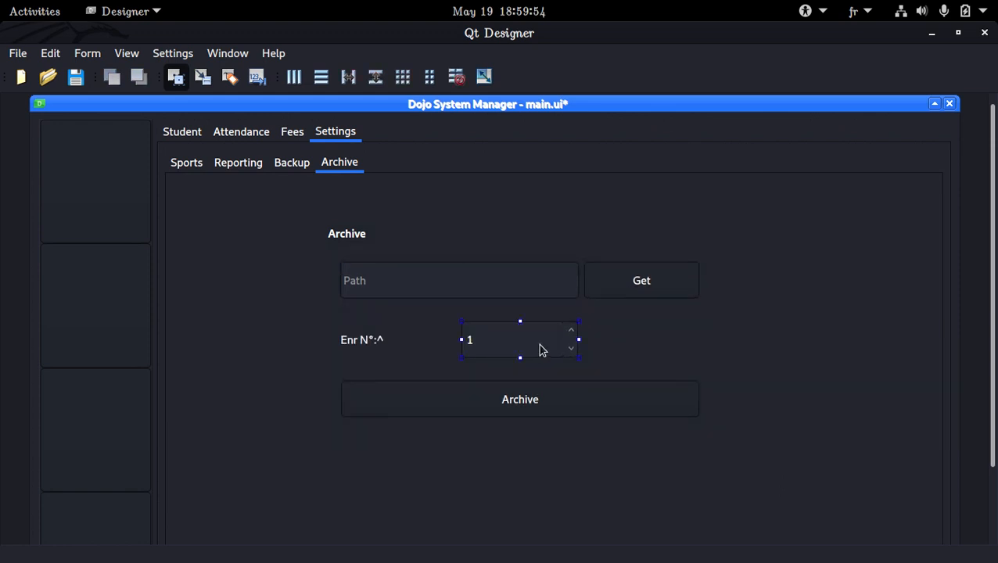
# Step: Widen the pasted spin box so it spans to the outer edge of the Get button above it
pyautogui.click(581, 345)
pyautogui.click(574, 342)
pyautogui.moveTo(576, 339); pyautogui.dragTo(695, 339)
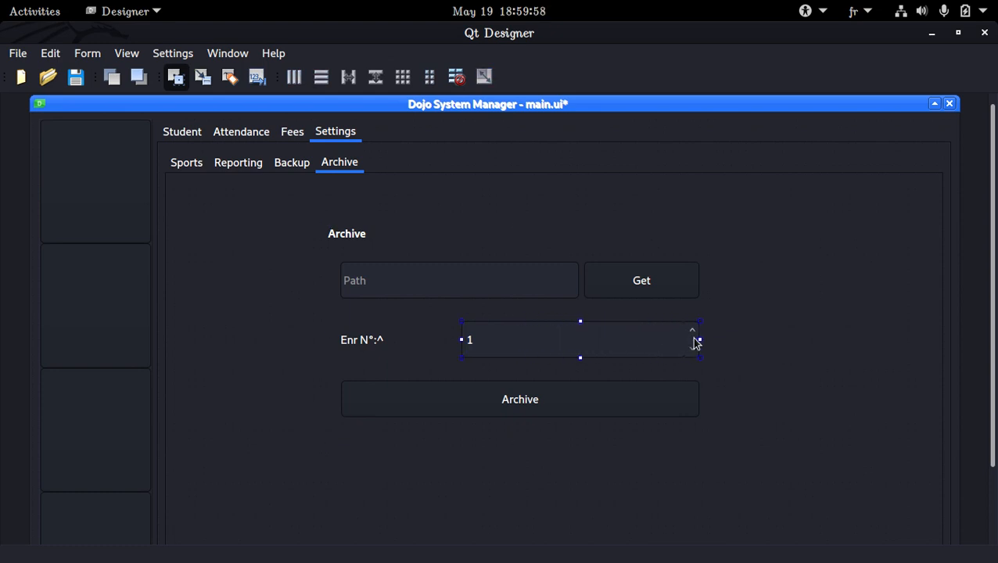
pyautogui.doubleClick(535, 344)
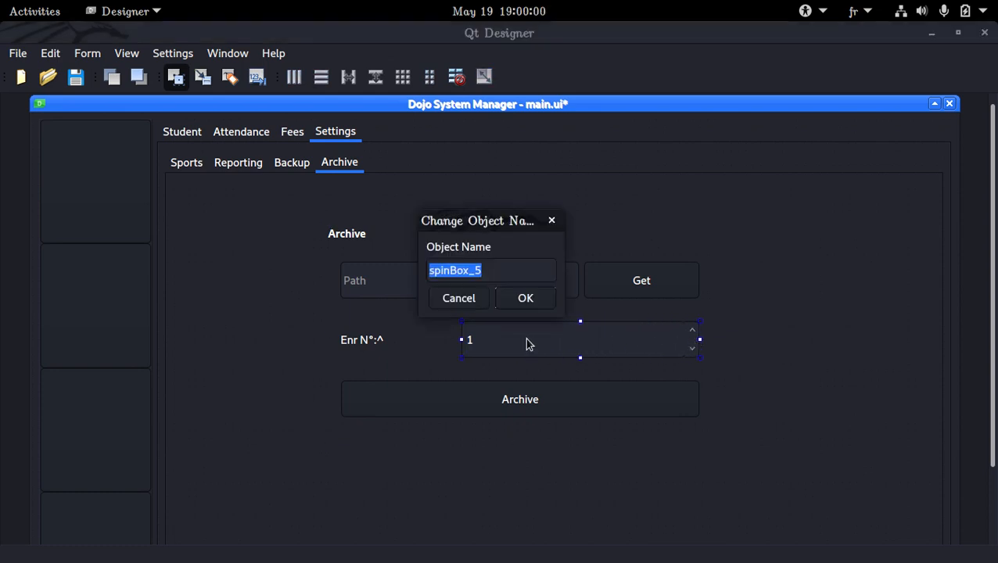
pyautogui.click(463, 302)
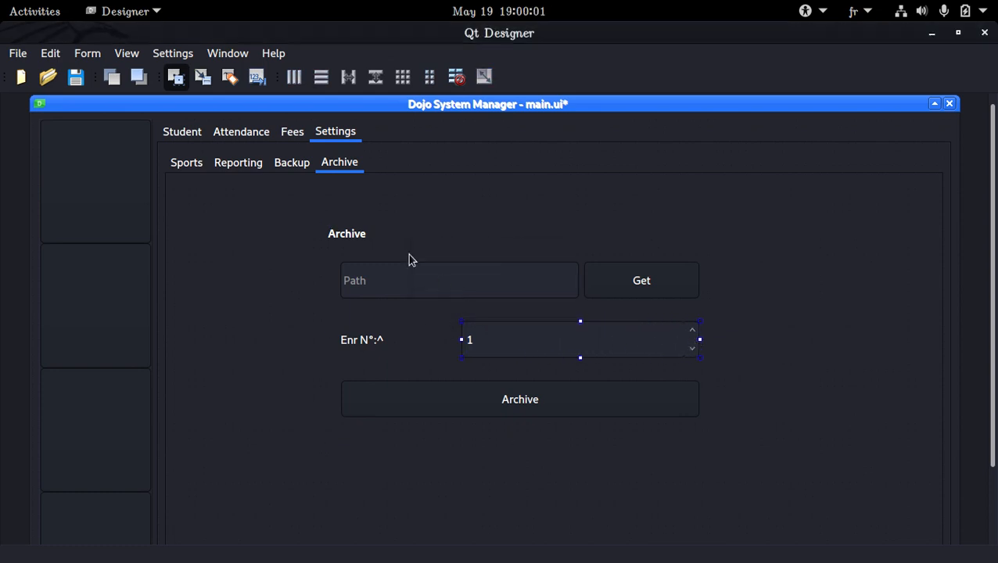
# Step: Open the Property Editor for the Archive spin box and try to set its value to 2020
pyautogui.click(141, 52)
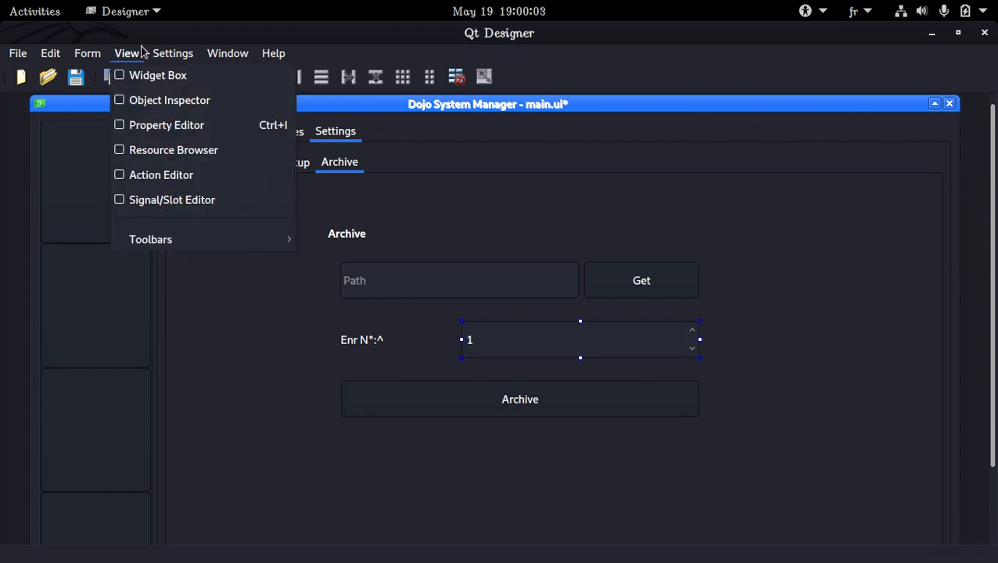
pyautogui.click(161, 126)
pyautogui.scroll(-15, 764, 395)
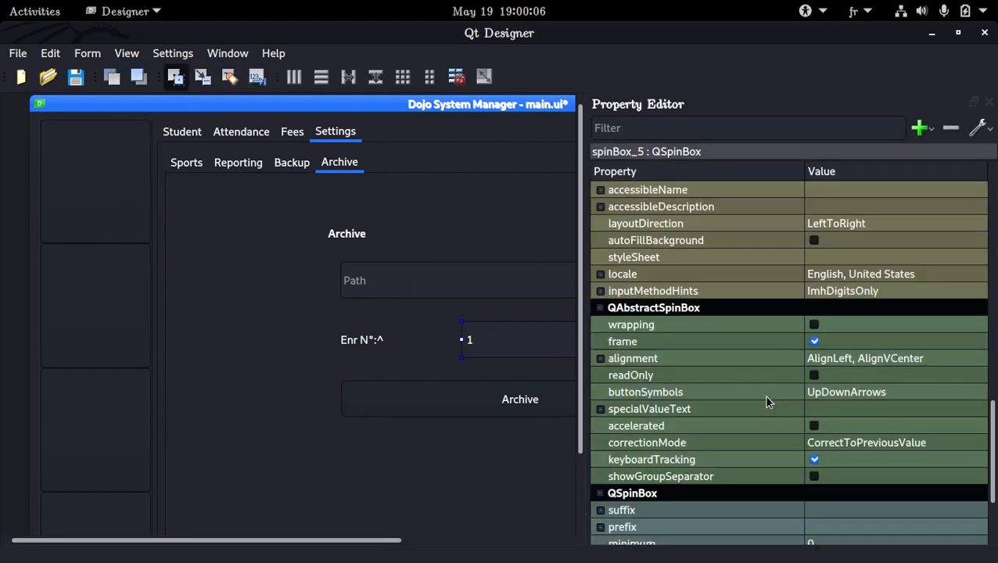
pyautogui.click(840, 476)
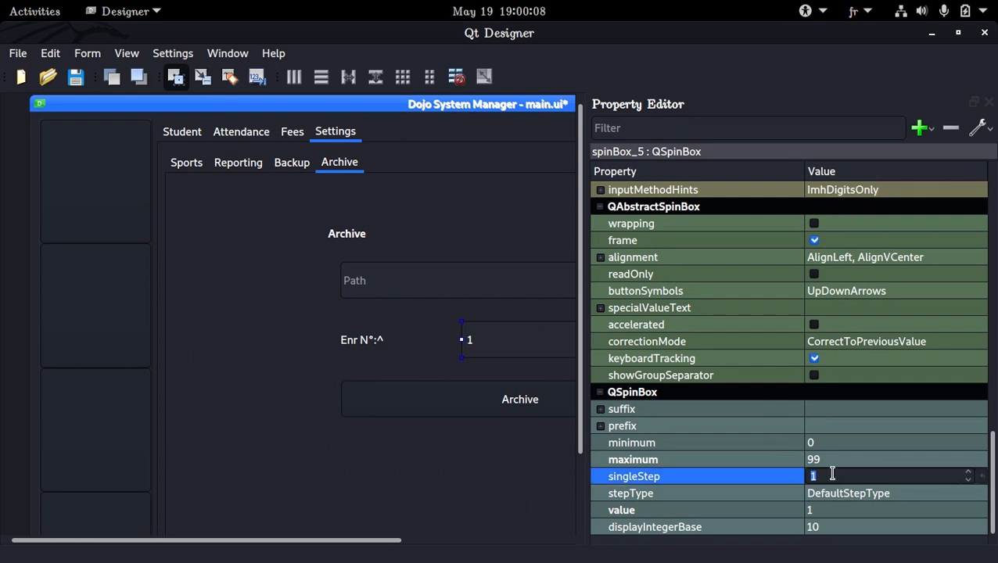
pyautogui.click(867, 497)
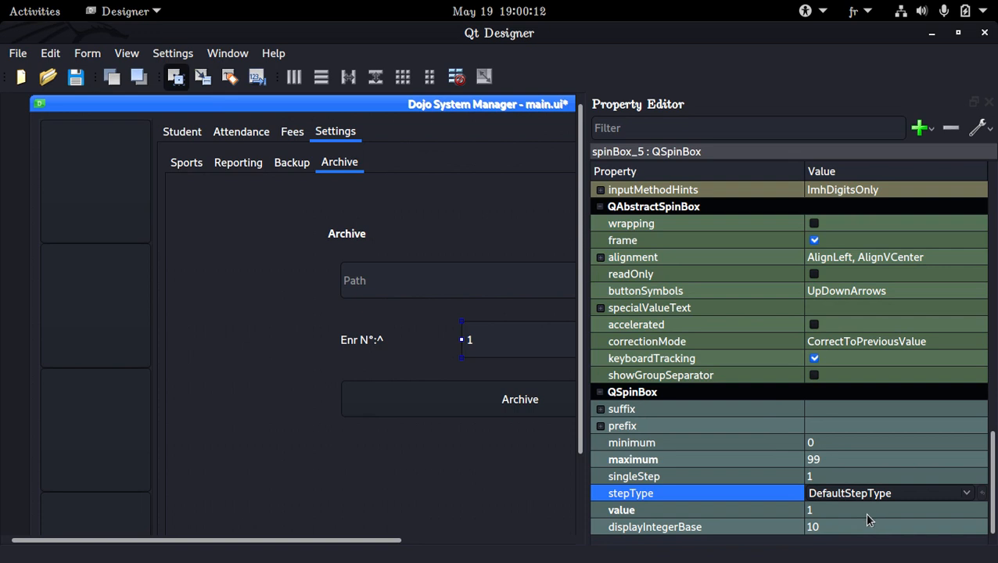
pyautogui.click(860, 511)
pyautogui.write('2020')
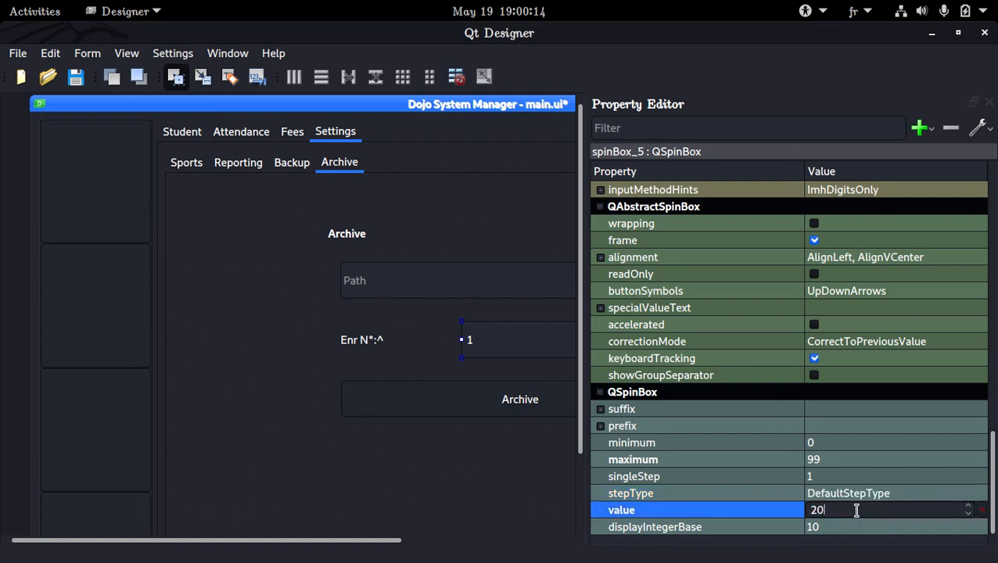
# Step: Set the spin box's maximum to 9999 and its value to 2020
pyautogui.click(902, 457)
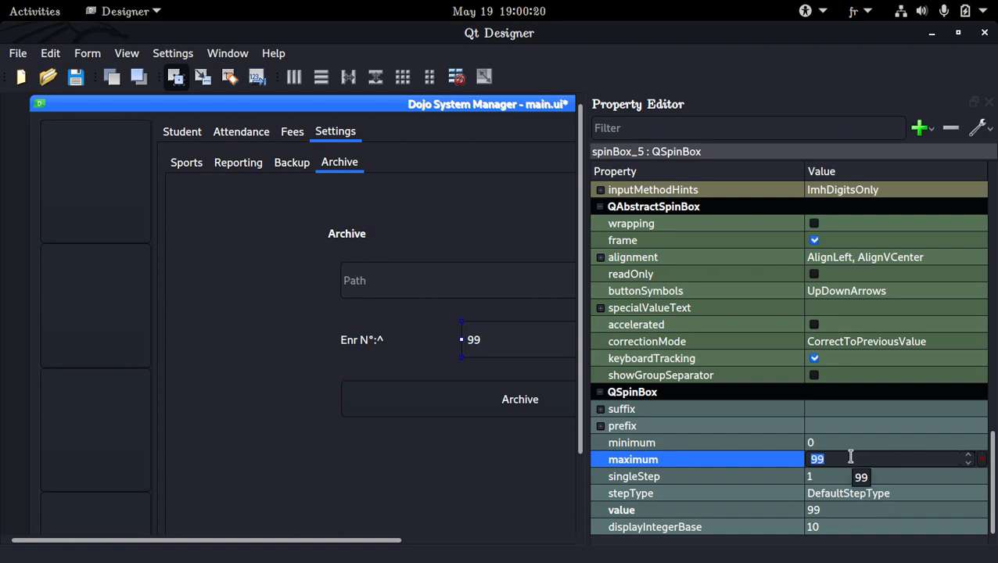
pyautogui.write('9999')
pyautogui.click(923, 509)
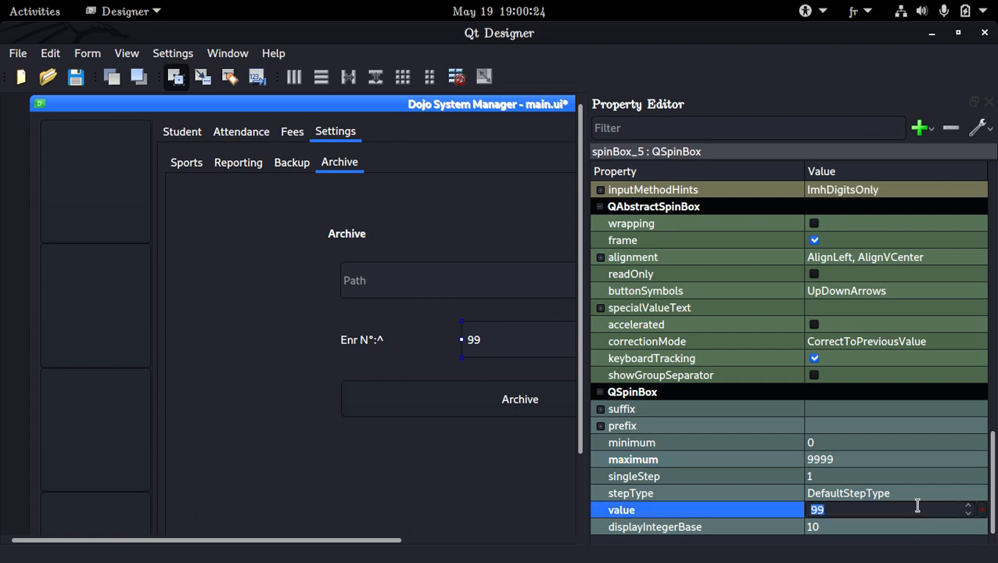
pyautogui.write('2020')
pyautogui.press('Return')
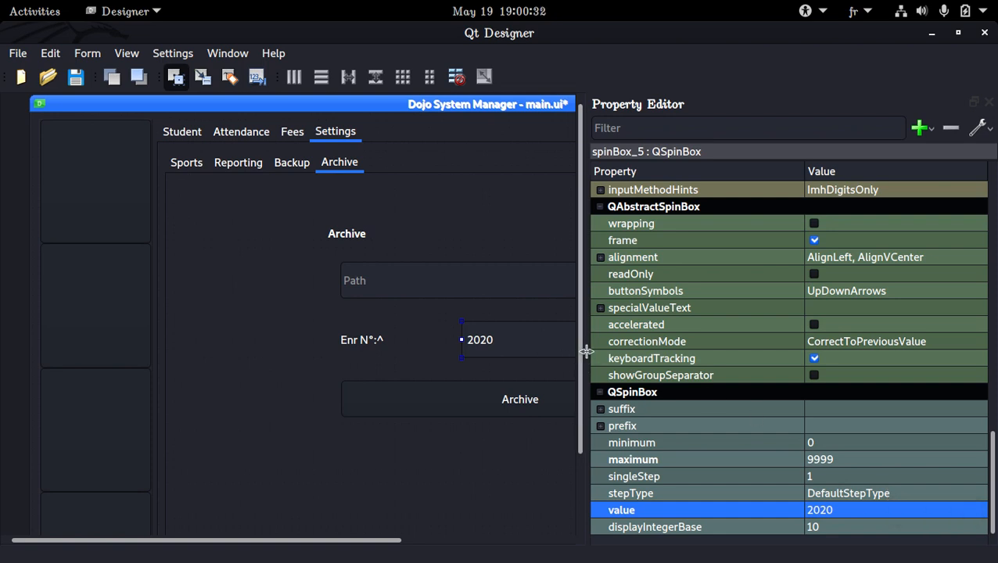
# Step: Narrow the Property Editor, change the Enr N° label's text on the Archive page to "Year", and save the form
pyautogui.moveTo(586, 352); pyautogui.dragTo(741, 358)
pyautogui.click(643, 366)
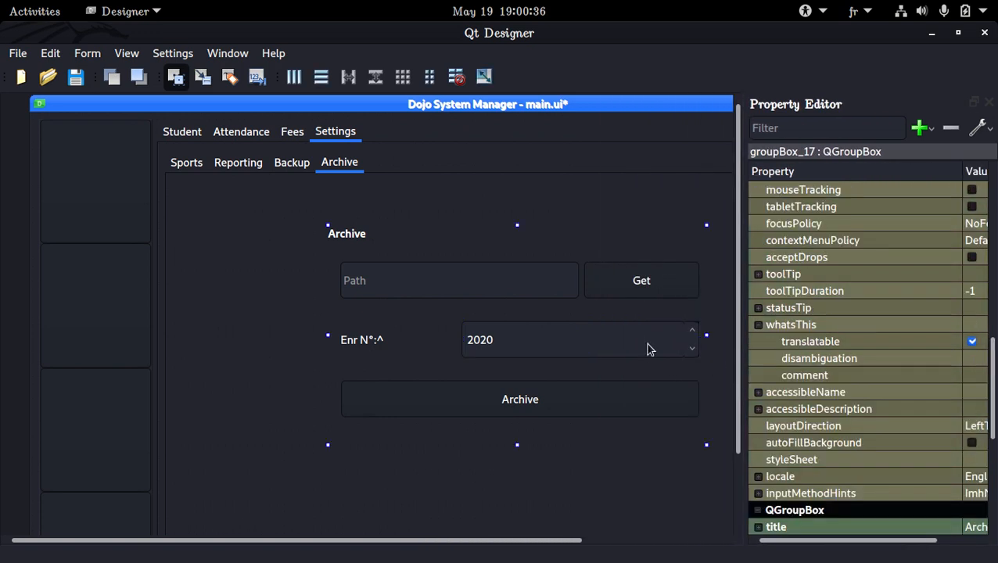
pyautogui.click(648, 346)
pyautogui.click(364, 348)
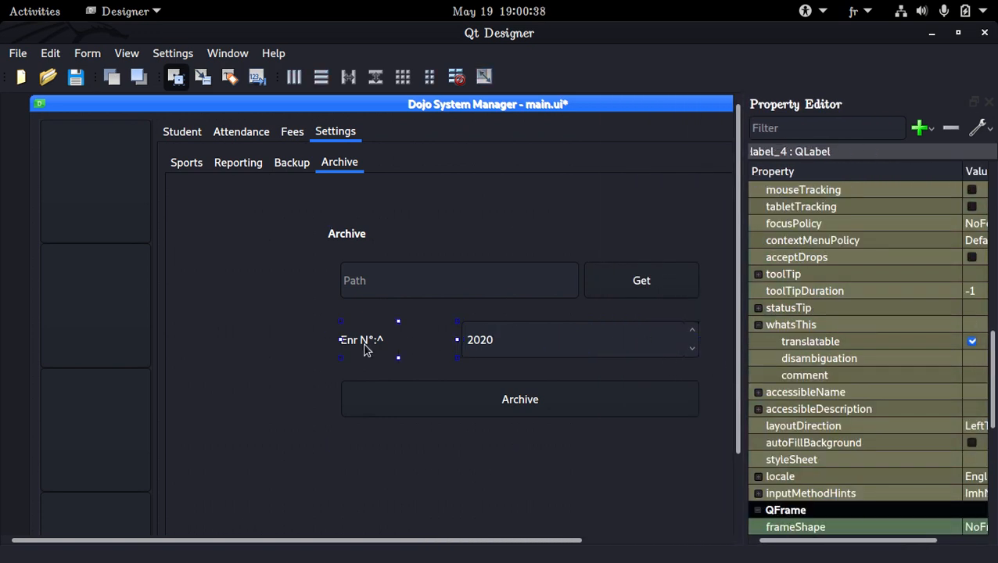
pyautogui.doubleClick(370, 346)
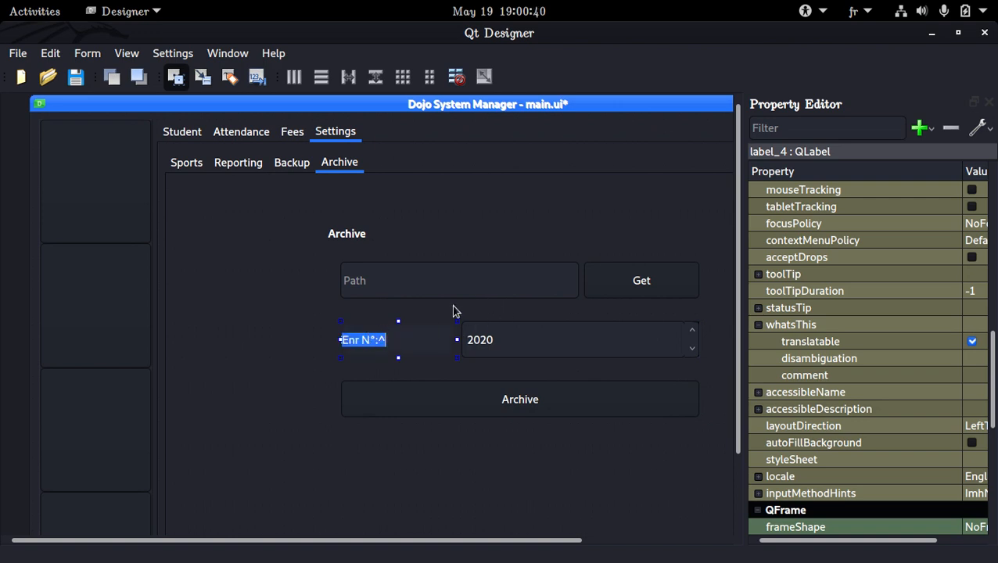
pyautogui.press('Return')
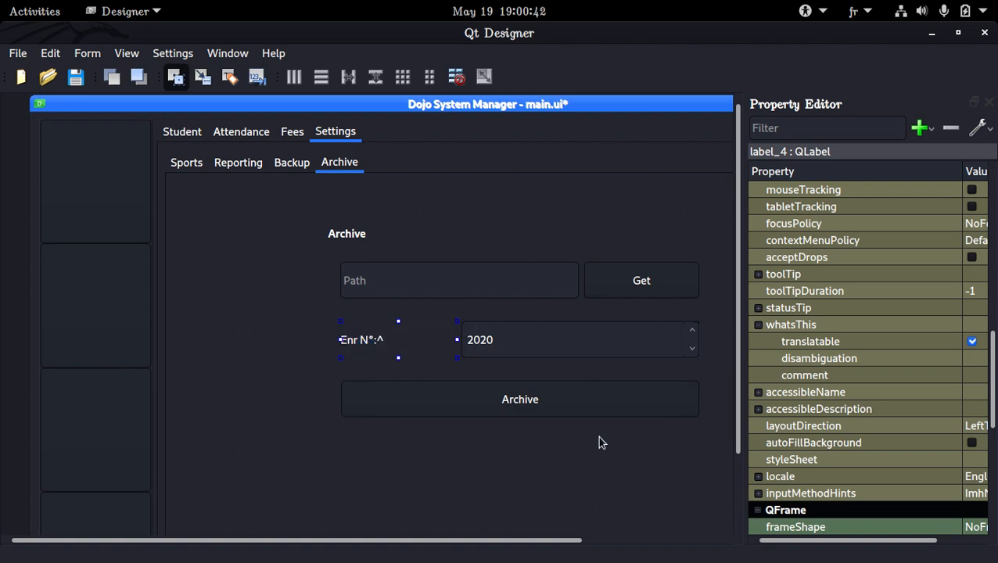
pyautogui.doubleClick(420, 344)
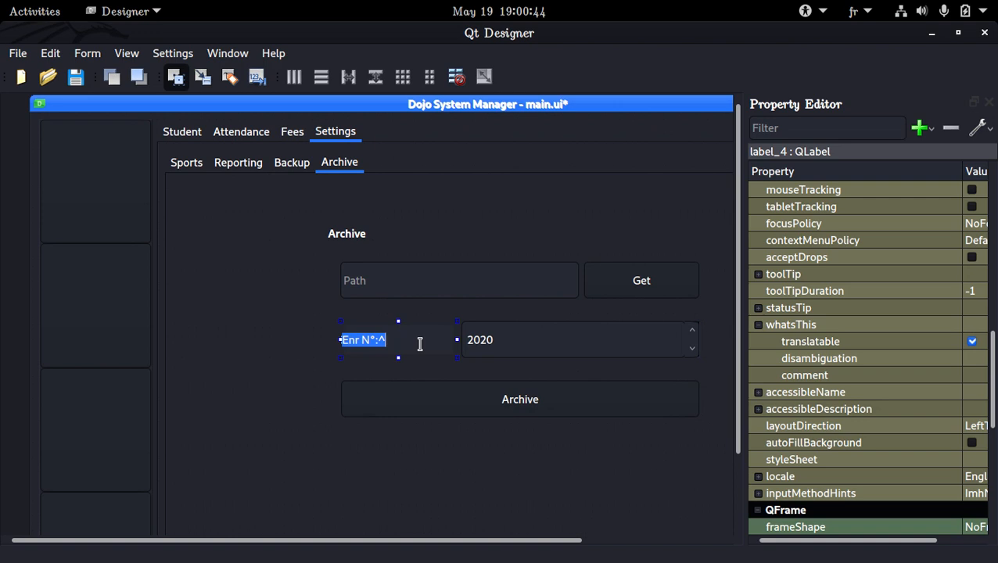
pyautogui.press('BackSpace')
pyautogui.write('Year')
pyautogui.press('Return')
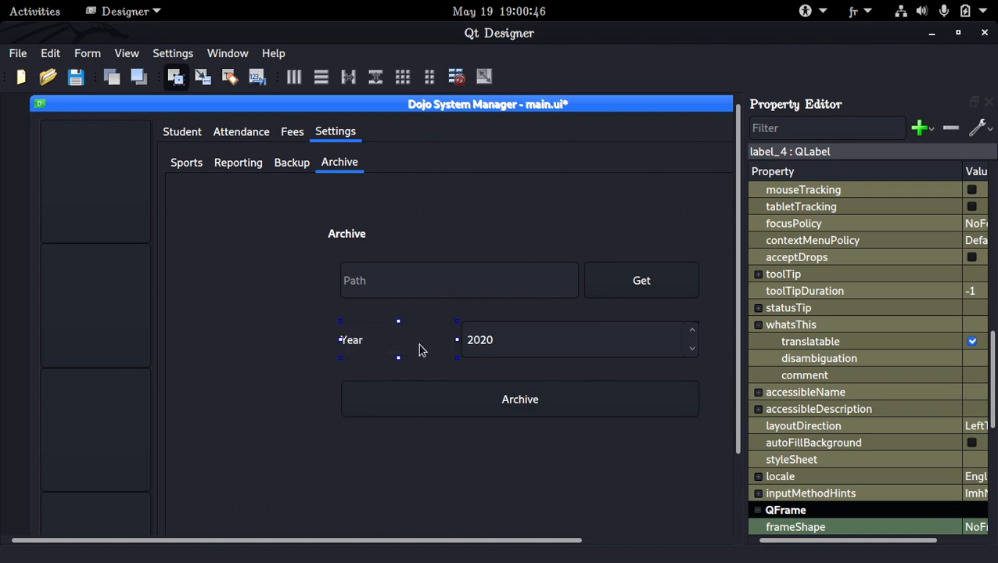
pyautogui.hotkey('ctrl', 's')
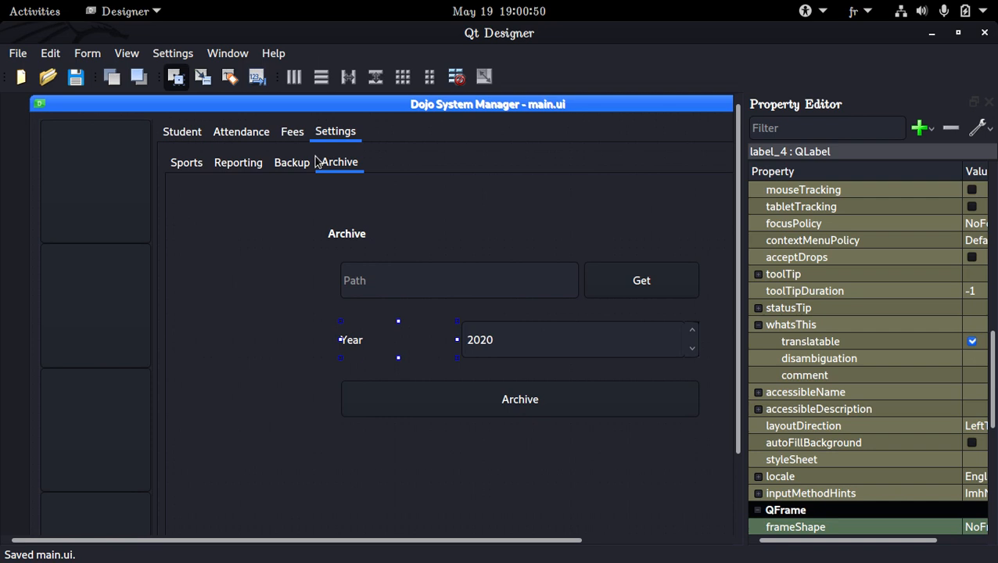
# Step: Apply a layout to the Archive page so the group box fills the page width
pyautogui.click(422, 181)
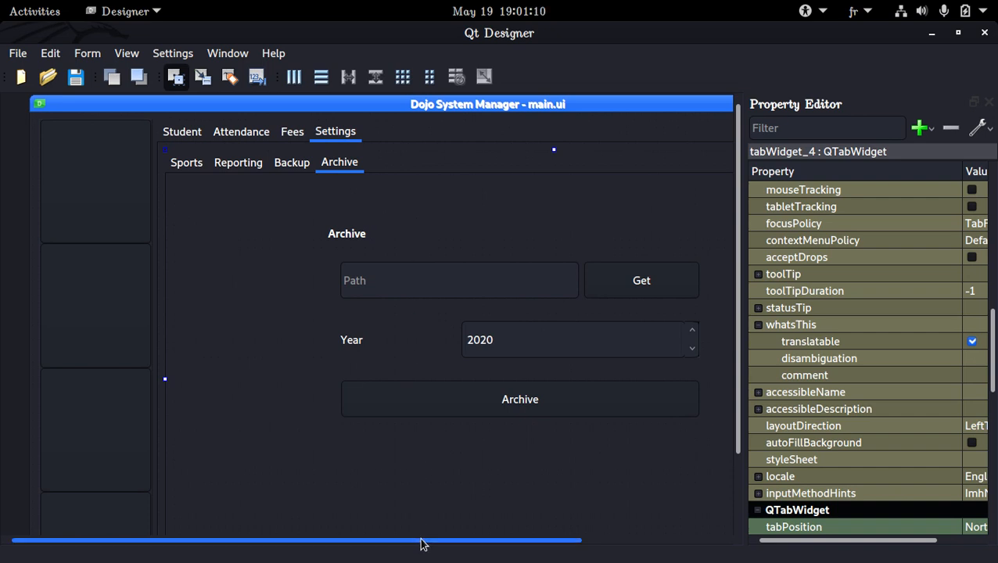
pyautogui.moveTo(421, 545); pyautogui.dragTo(523, 539)
pyautogui.click(437, 245)
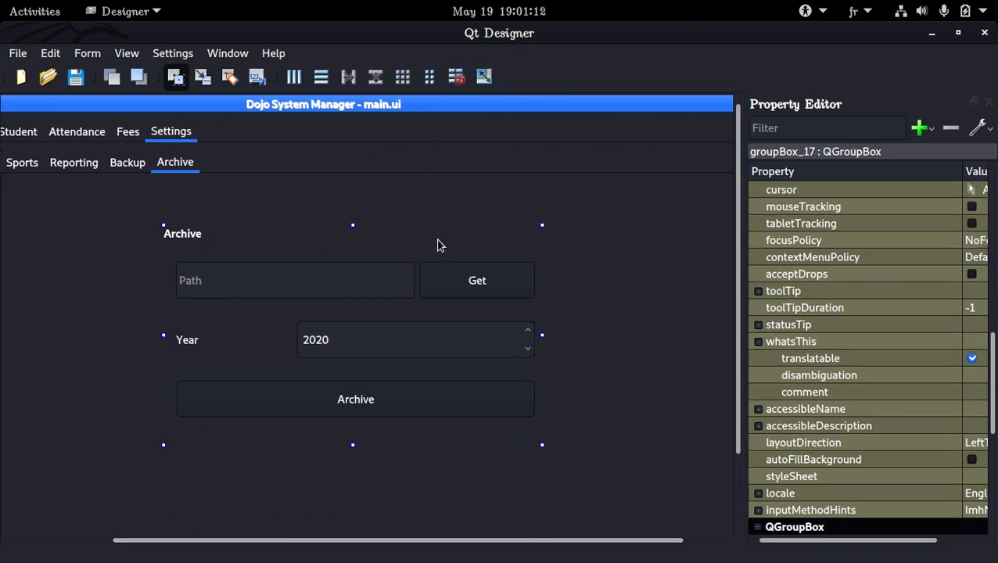
pyautogui.click(461, 211)
pyautogui.rightClick(424, 207)
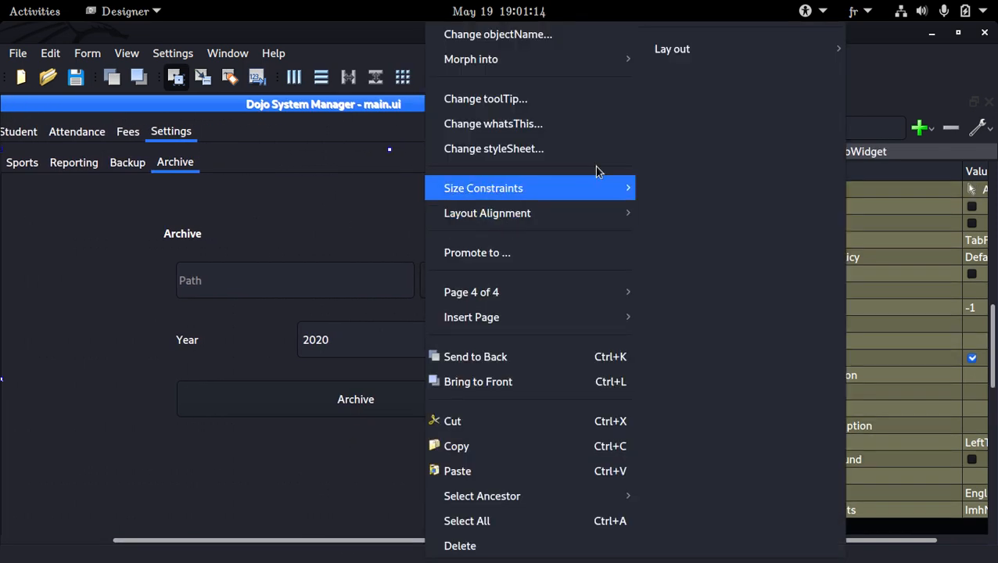
pyautogui.moveTo(750, 57)
pyautogui.click(515, 173)
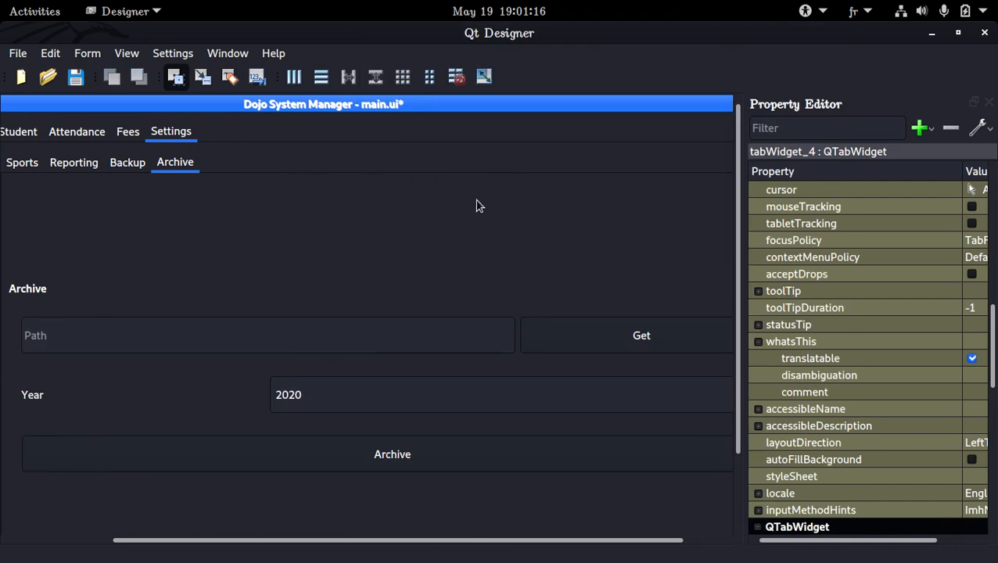
# Step: Select the Archive group box, widen the Property Editor, and set the group box's maximum width to 500
pyautogui.scroll(-3, 426, 230)
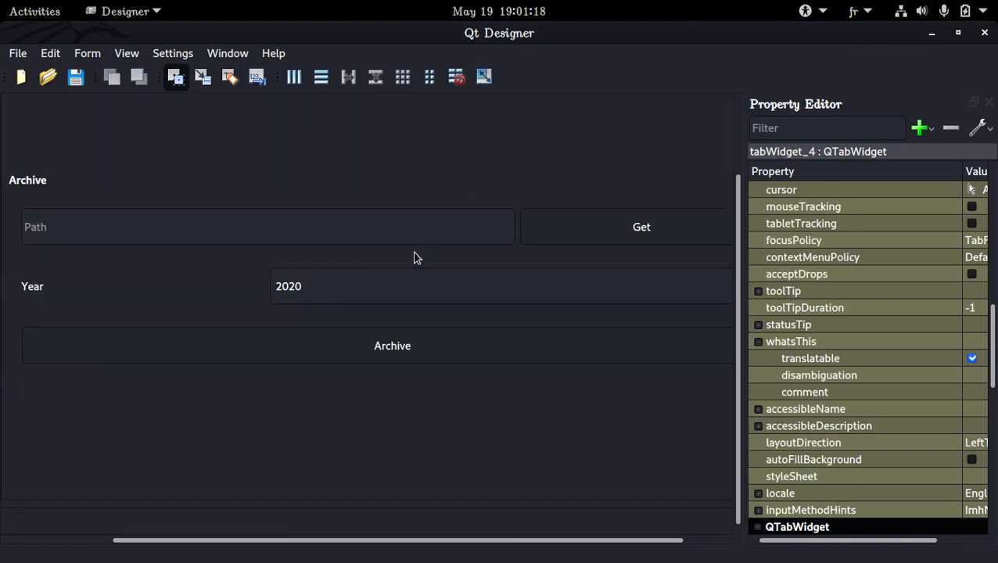
pyautogui.click(390, 256)
pyautogui.scroll(-4, 838, 291)
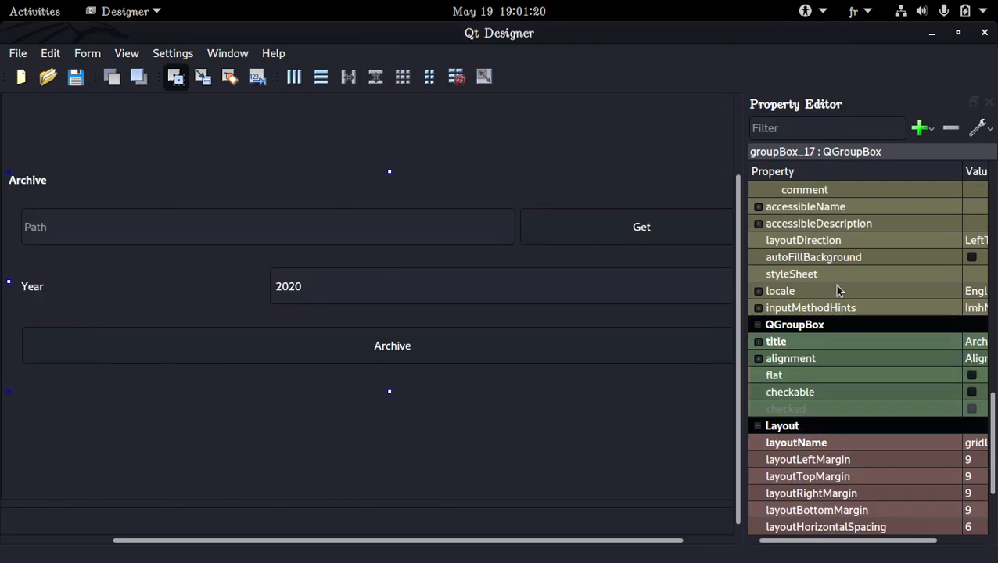
pyautogui.moveTo(746, 403); pyautogui.dragTo(609, 402)
pyautogui.scroll(8, 756, 364)
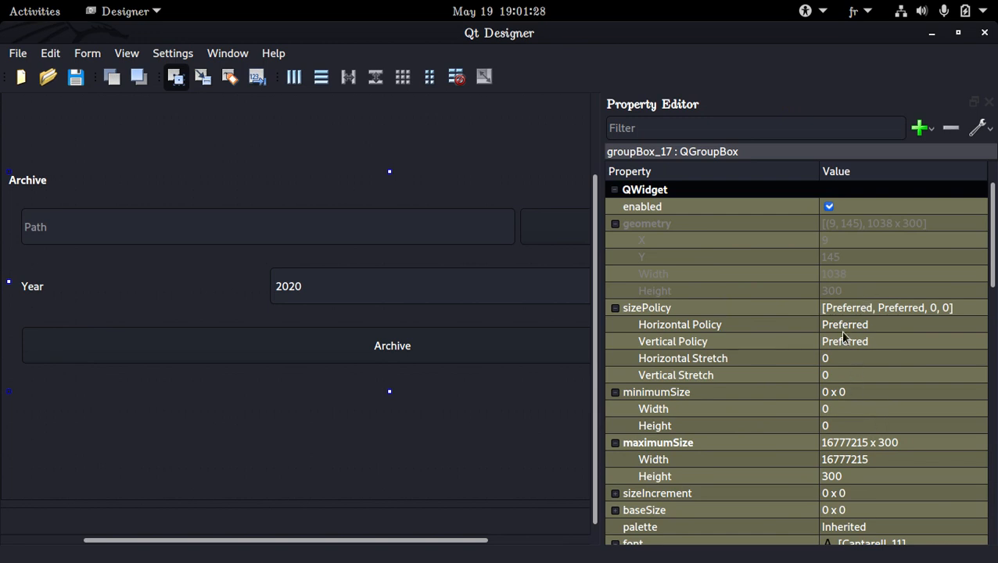
pyautogui.click(845, 407)
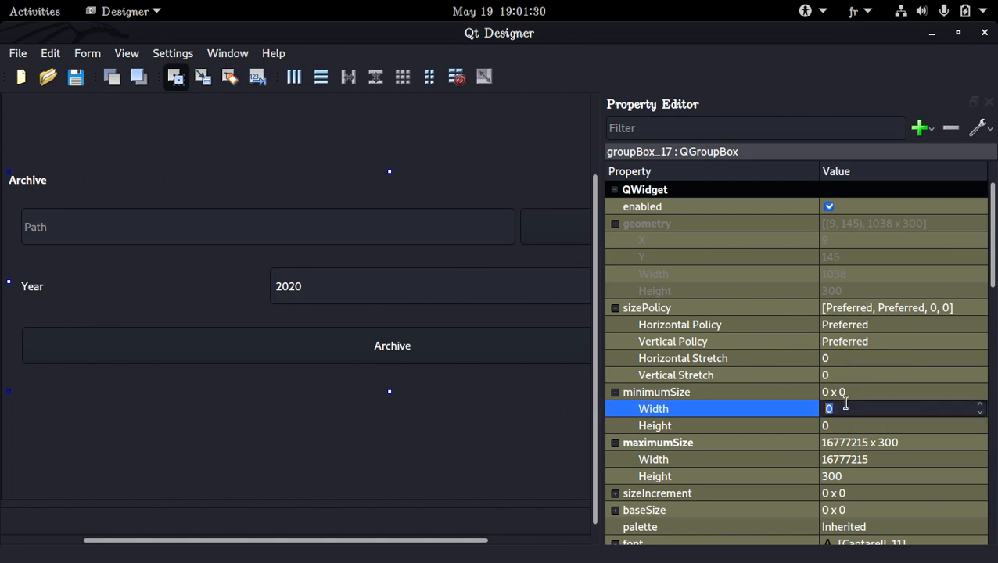
pyautogui.click(852, 460)
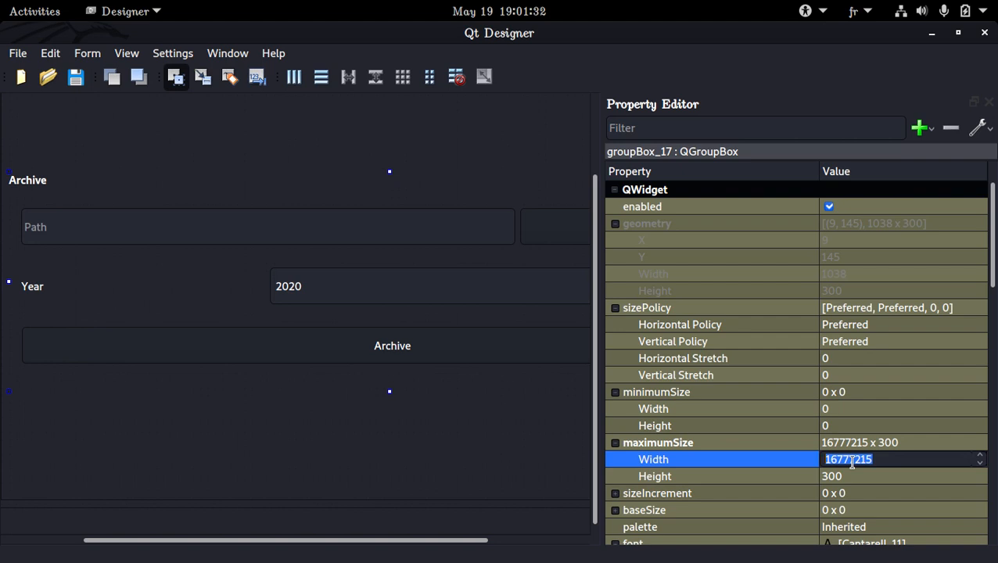
pyautogui.write('500')
pyautogui.press('Return')
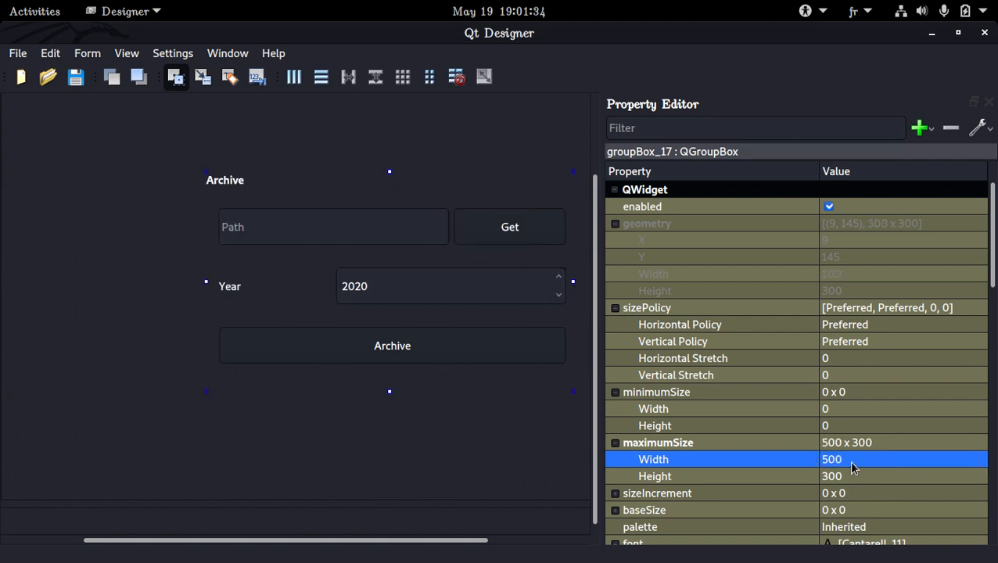
# Step: Set the Archive group box's maximum width to 800 and save the form
pyautogui.click(852, 462)
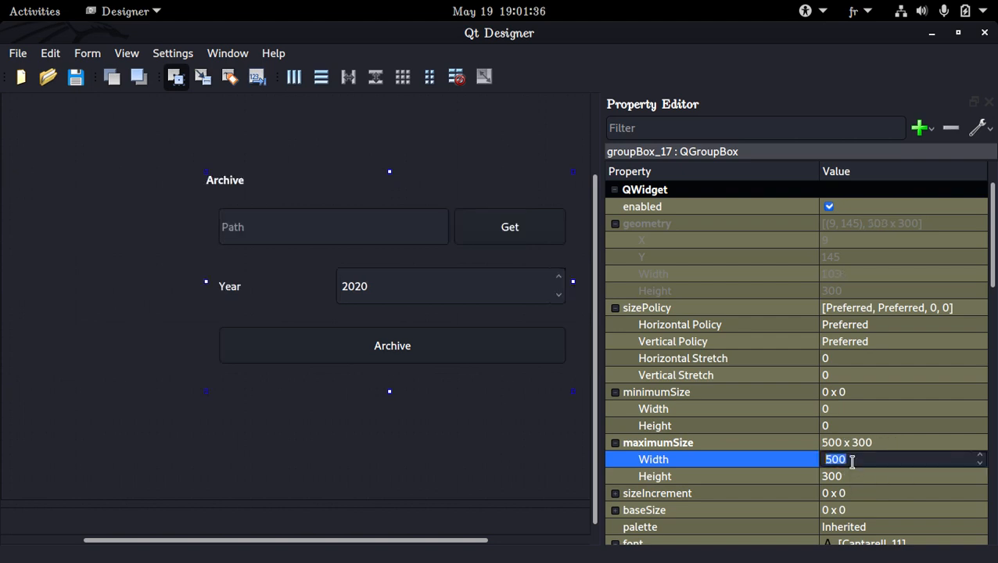
pyautogui.write('800')
pyautogui.press('Return')
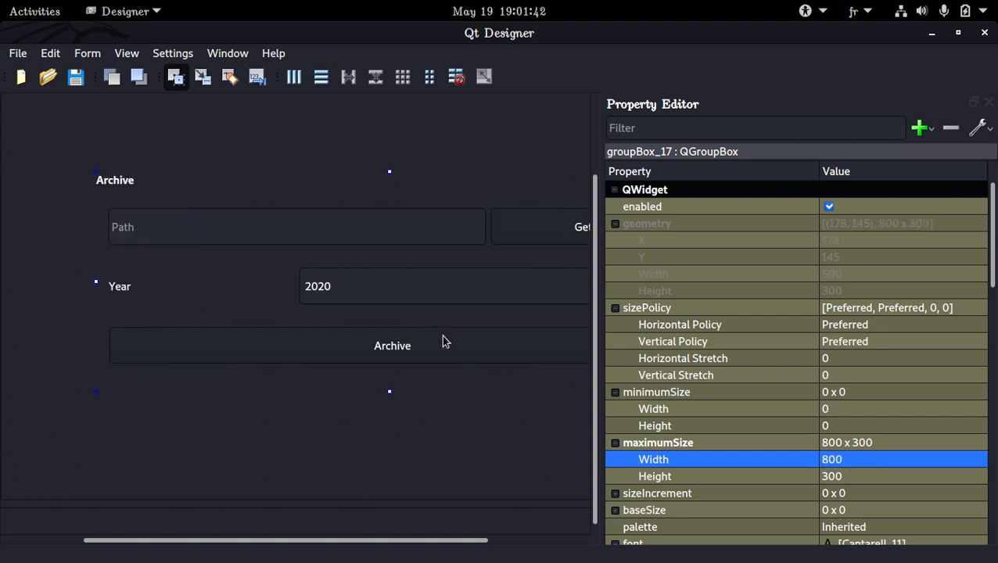
pyautogui.hotkey('ctrl', 's')
pyautogui.moveTo(389, 539); pyautogui.dragTo(477, 540)
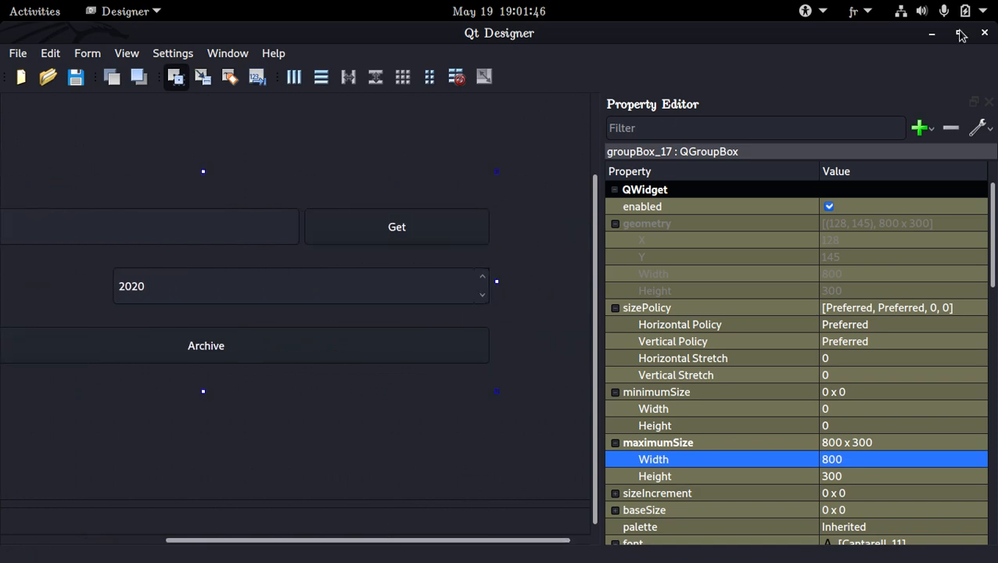
# Step: Close Qt Designer and list the project folder's files in a cleared terminal
pyautogui.click(985, 34)
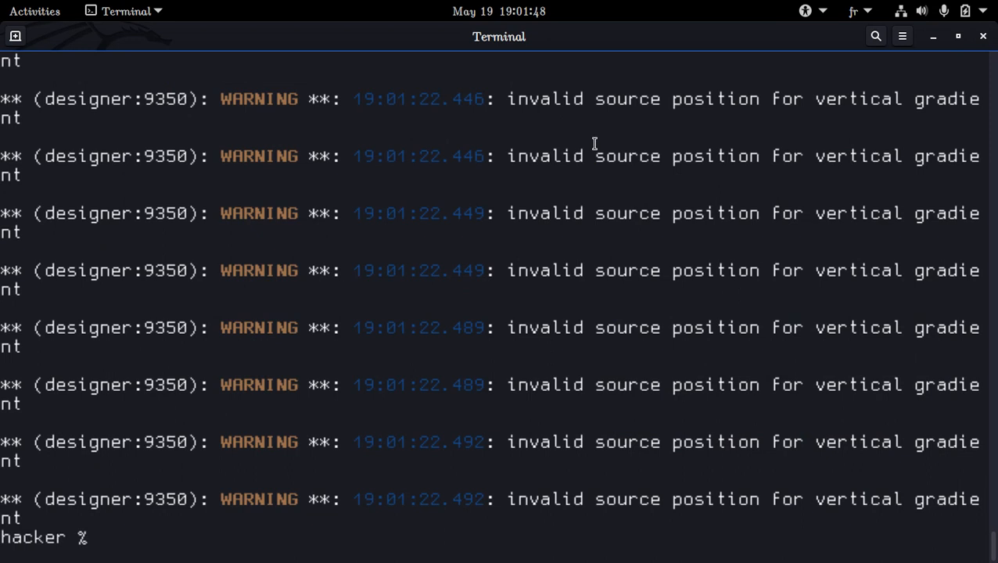
pyautogui.write('clear')
pyautogui.press('Return')
pyautogui.write('ls')
pyautogui.press('Return')
# Step: Run the application from the terminal with python3 -B index.py
pyautogui.write('python3 ')
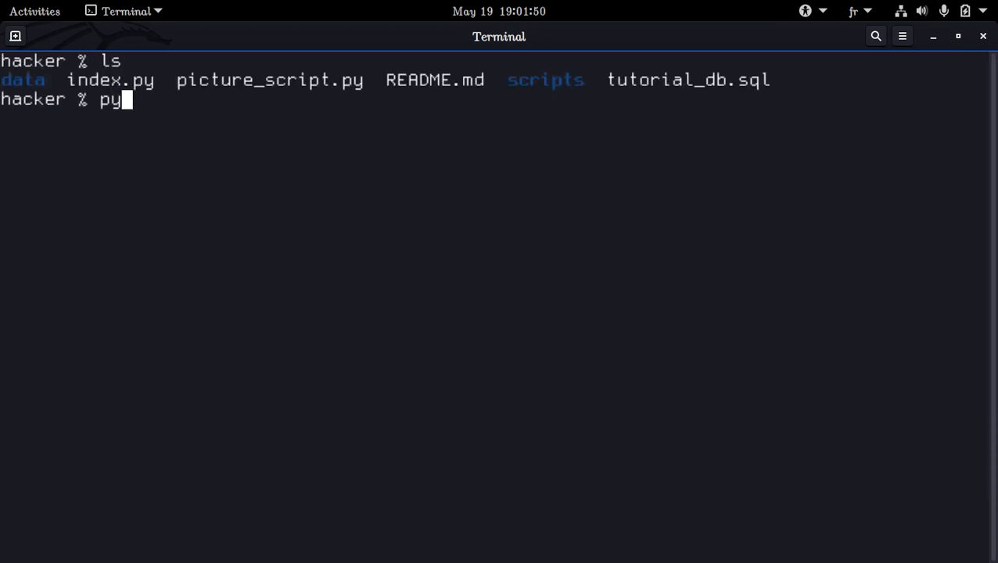
pyautogui.write('-V')
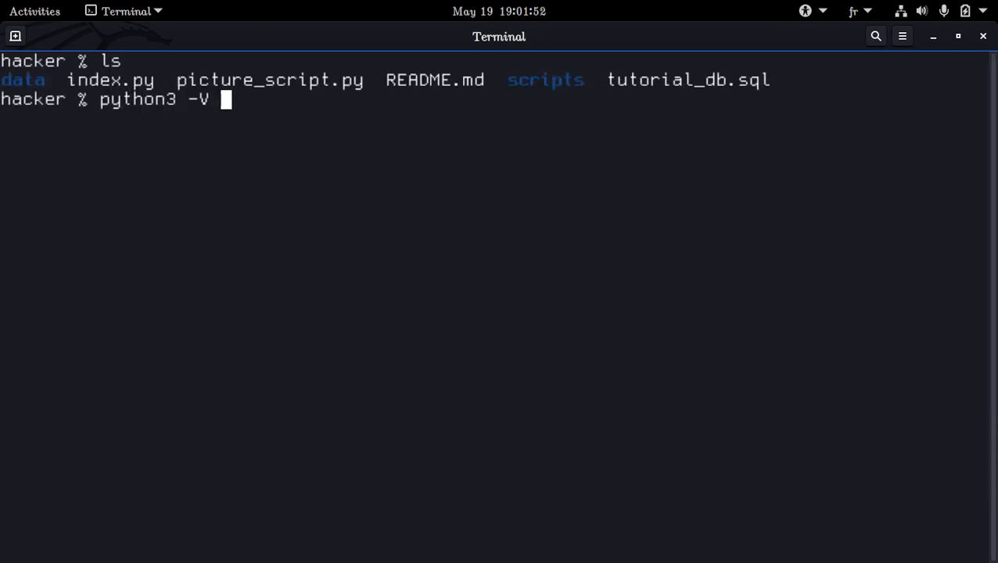
pyautogui.press('BackSpace')
pyautogui.write('bn')
pyautogui.press('BackSpace')
pyautogui.press('BackSpace')
pyautogui.write('B ')
pyautogui.write('in')
pyautogui.press('BackSpace')
pyautogui.press('BackSpace')
pyautogui.write('ndd')
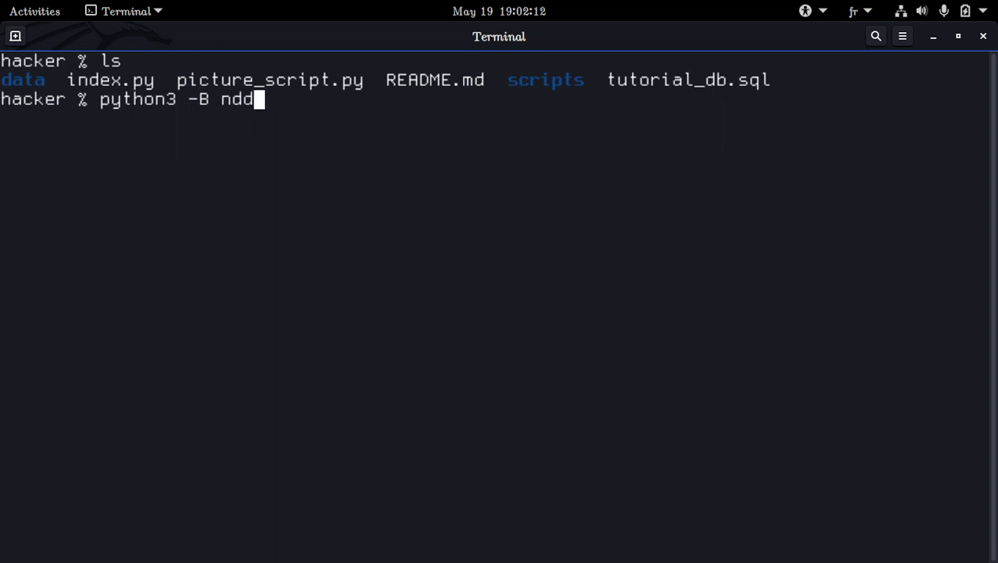
pyautogui.press('BackSpace')
pyautogui.press('BackSpace')
pyautogui.press('BackSpace')
pyautogui.write('ind')
pyautogui.press('Tab')
pyautogui.press('Return')
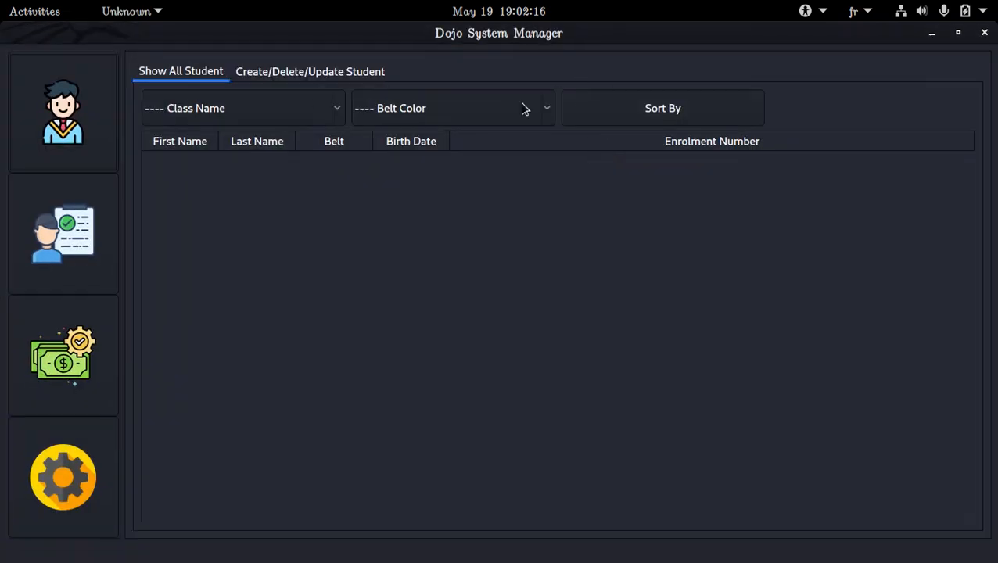
# Step: Check the Backup and Archive settings pages in the running Dojo System Manager
pyautogui.click(62, 497)
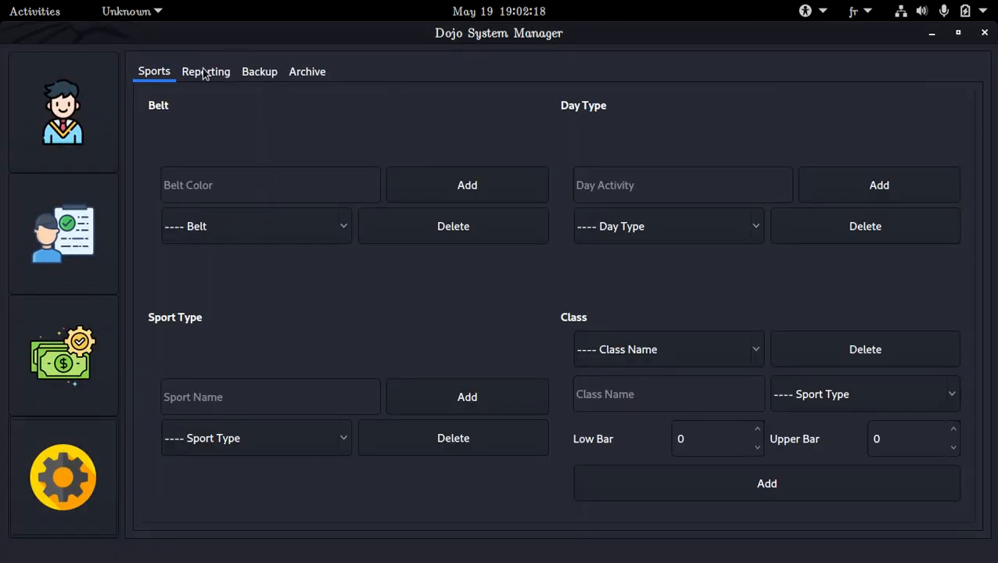
pyautogui.click(261, 74)
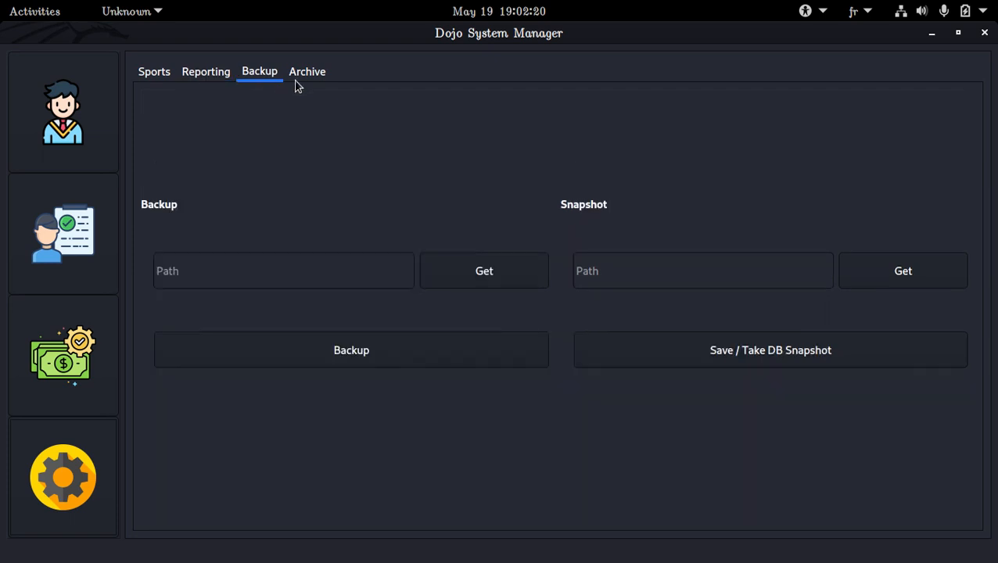
pyautogui.click(309, 75)
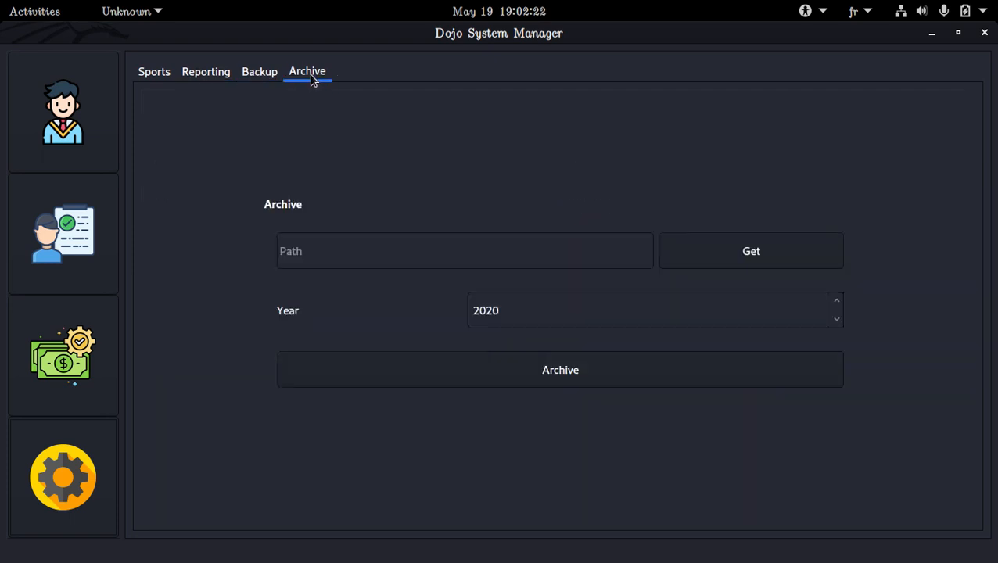
pyautogui.click(498, 311)
# Step: Look through the settings, attendance, student and fees sections, and close the Dojo System Manager
pyautogui.click(62, 485)
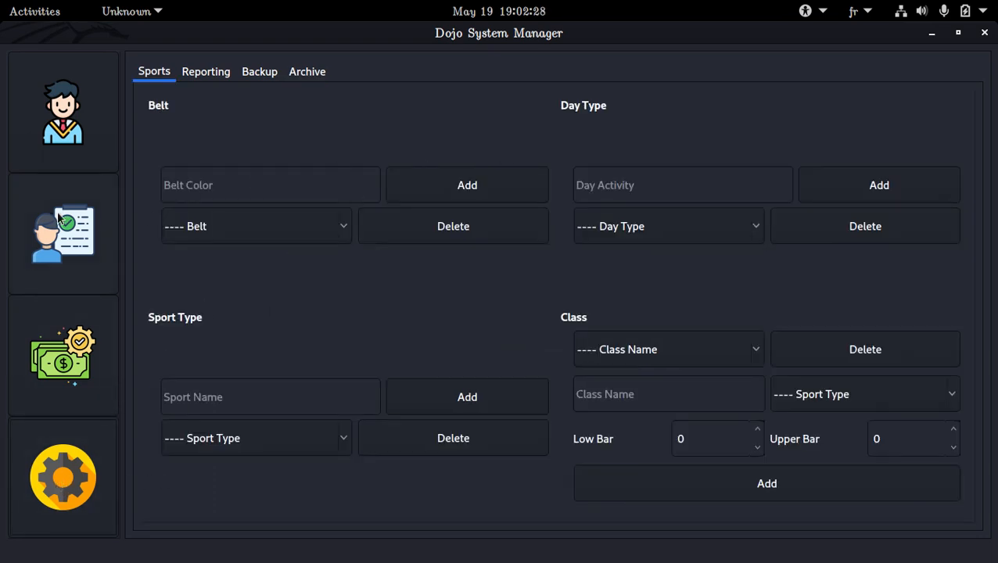
pyautogui.click(58, 211)
pyautogui.click(62, 134)
pyautogui.click(73, 438)
pyautogui.click(62, 357)
pyautogui.click(984, 34)
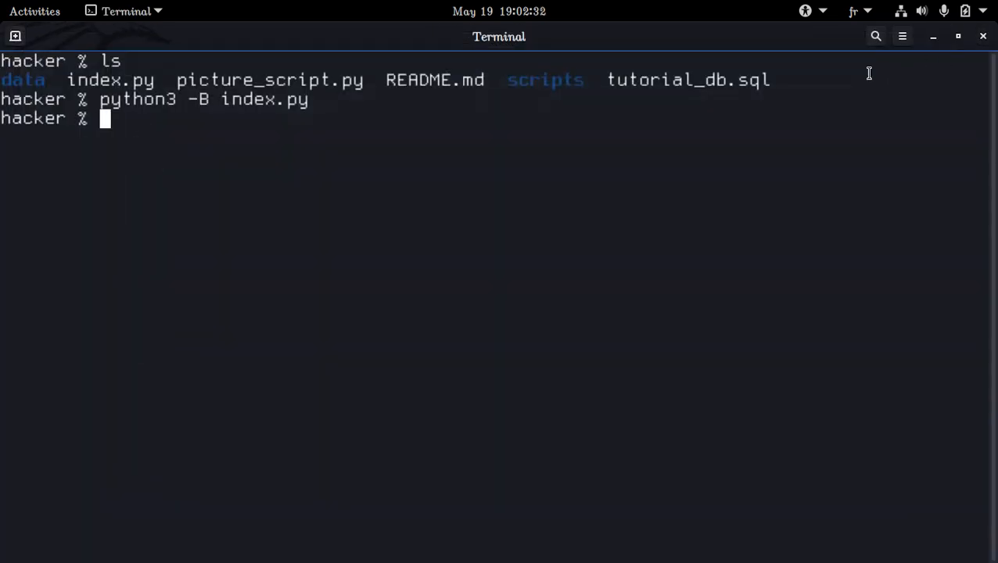
pyautogui.click(9, 6)
pyautogui.click(199, 208)
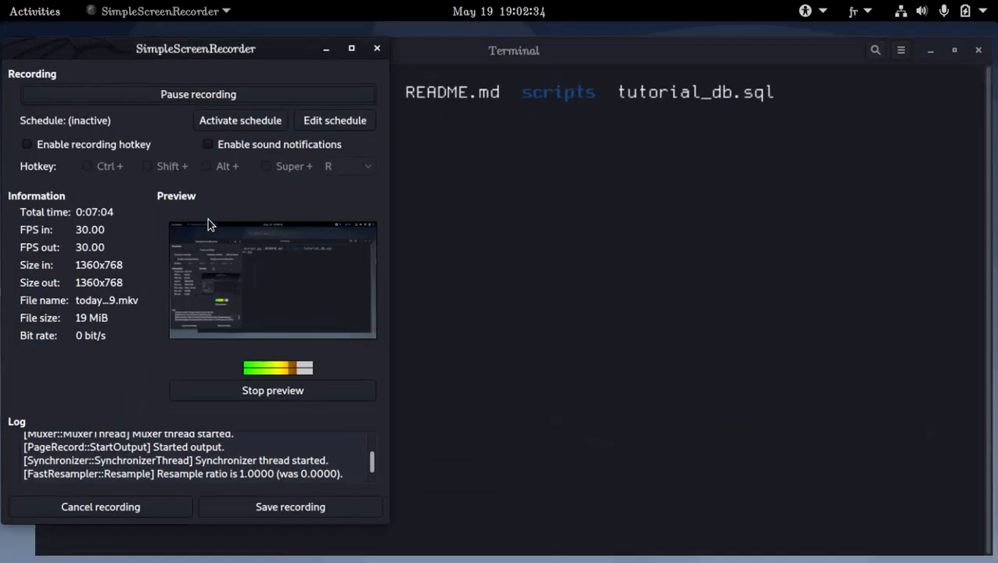